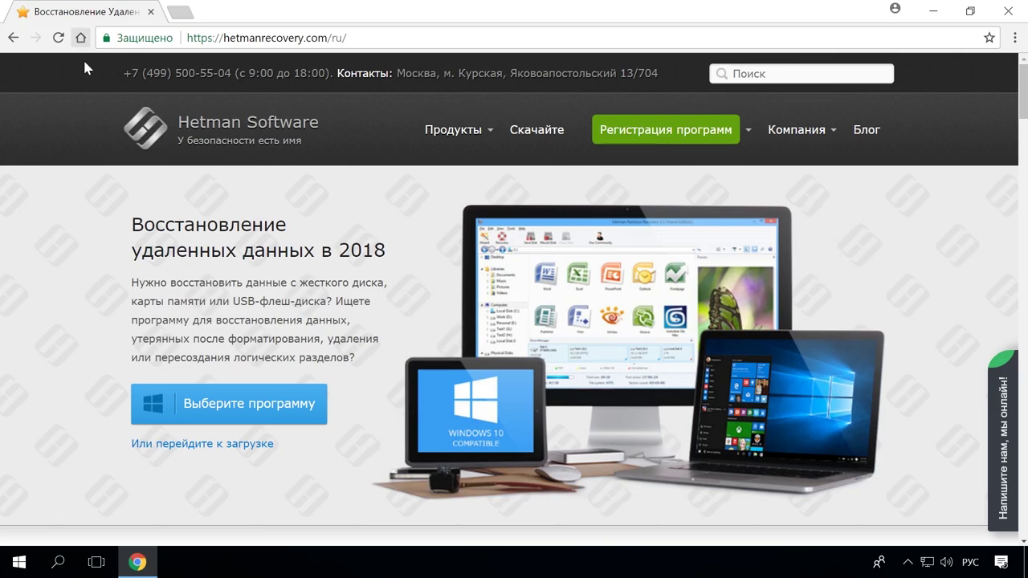
- Find Partition Recovery 2.8 among the company's programs, open its product page and start the free download
scroll(85, 96, "down", 10)
scroll(88, 127, "down", 7)
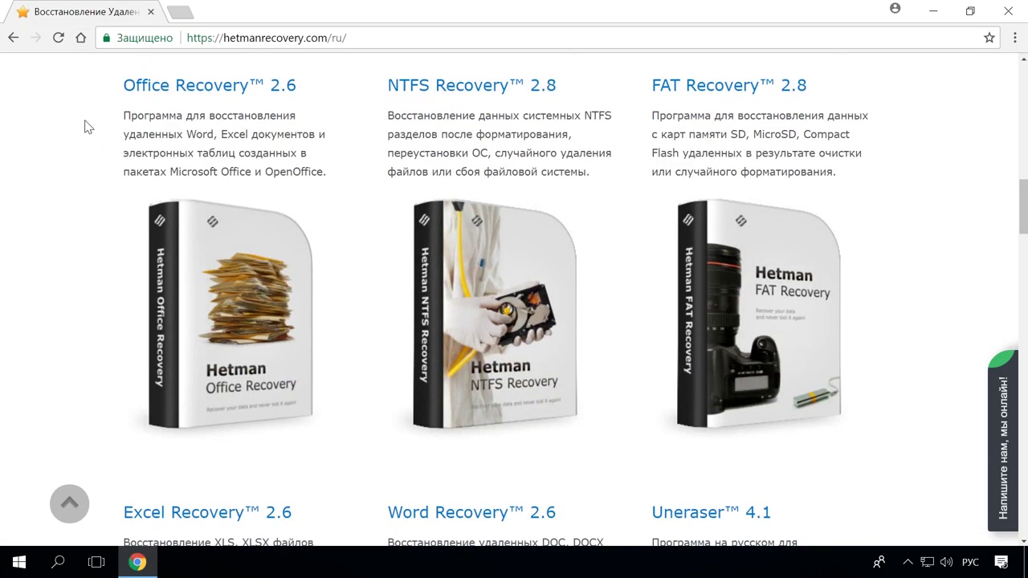
scroll(87, 127, "up", 12)
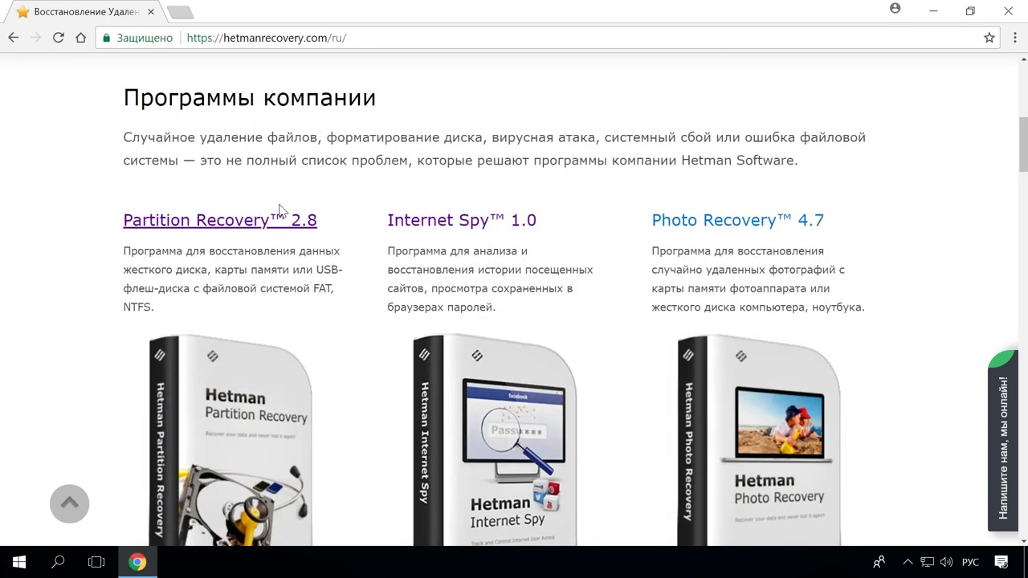
left_click(293, 219)
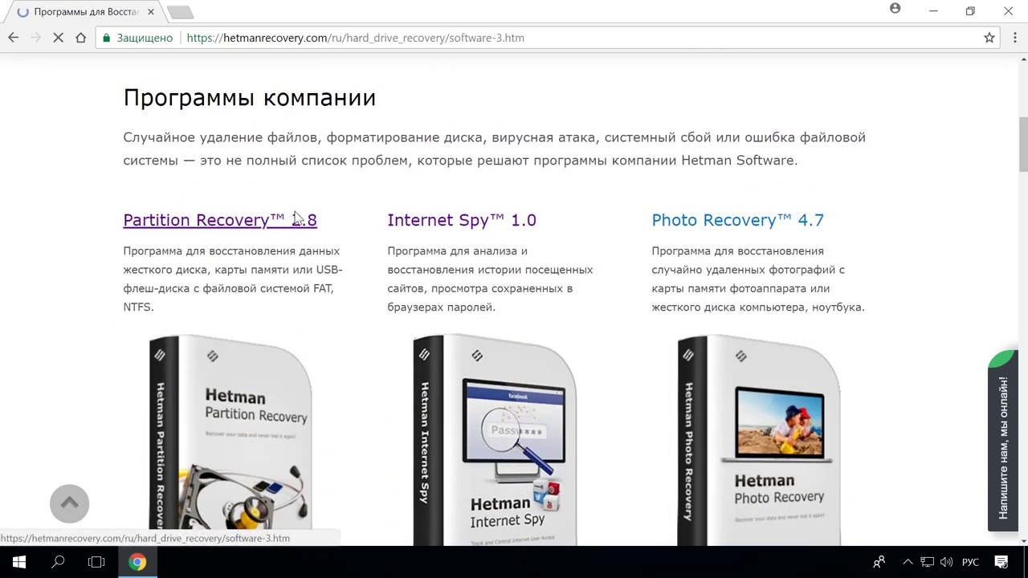
scroll(363, 223, "down", 3)
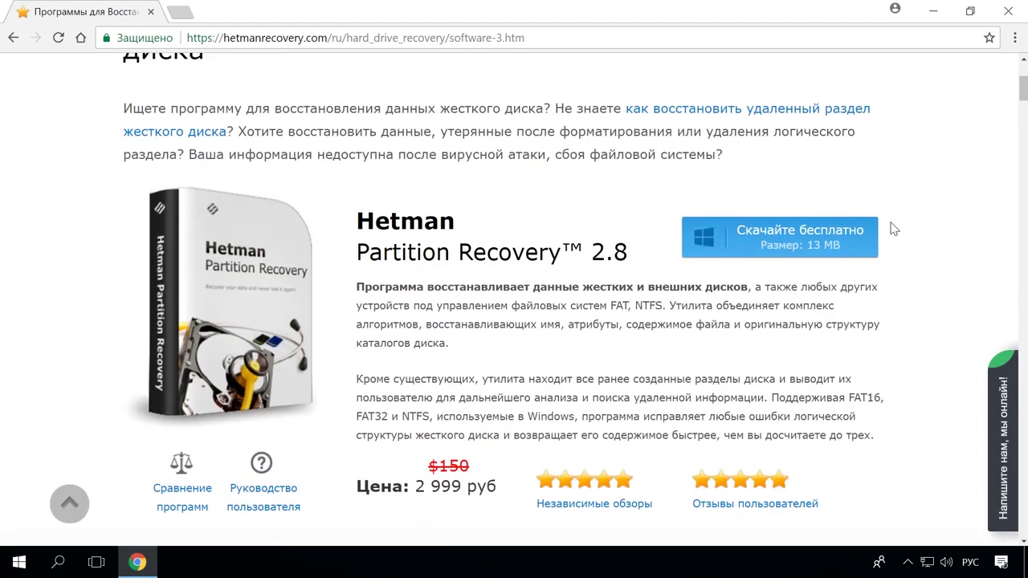
left_click(823, 240)
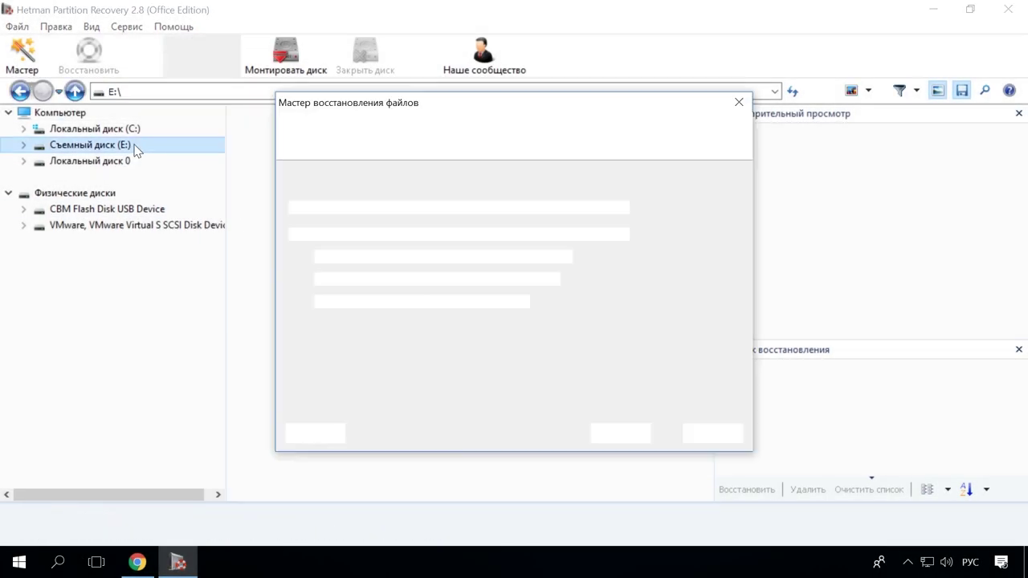
- In Hetman Partition Recovery, analyze removable disk E: with the wizard and preview the deleted flower picture, model-2436214_1920.jpg and Документ Microsoft Word.docx
left_click(621, 435)
left_click(626, 437)
scroll(632, 385, "down", 2)
left_click(332, 415)
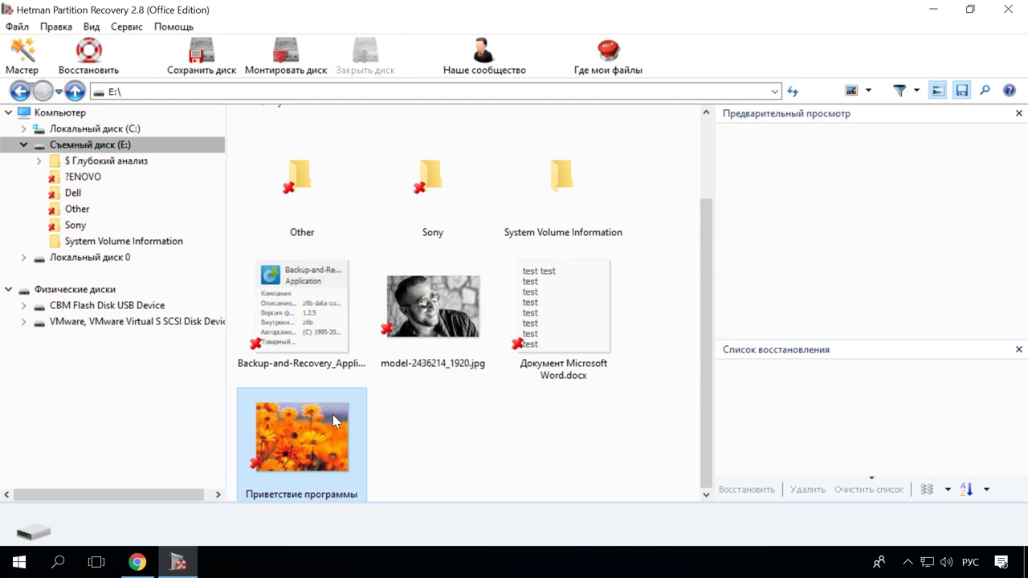
left_click(432, 317)
left_click(573, 322)
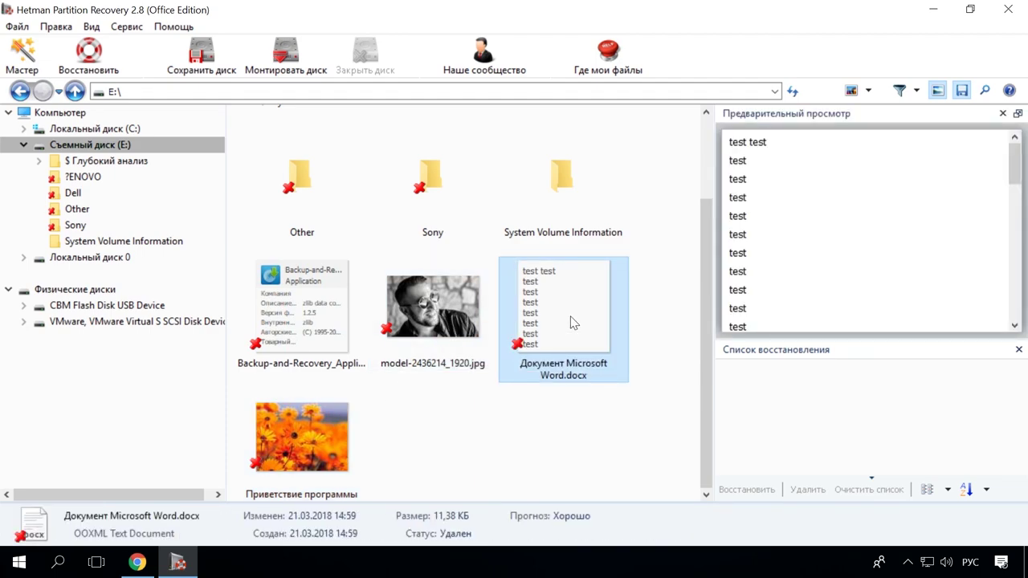
- Open the deleted Sony folder and start recovering CB_Green_AssistVAIOButton.jpg
left_click(97, 226)
left_click(416, 183)
right_click(417, 183)
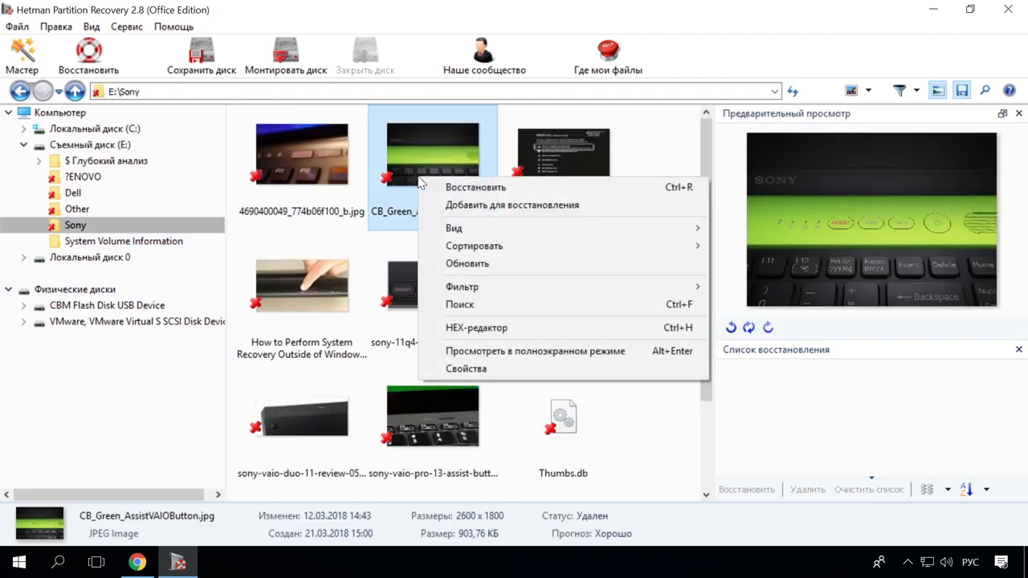
left_click(458, 186)
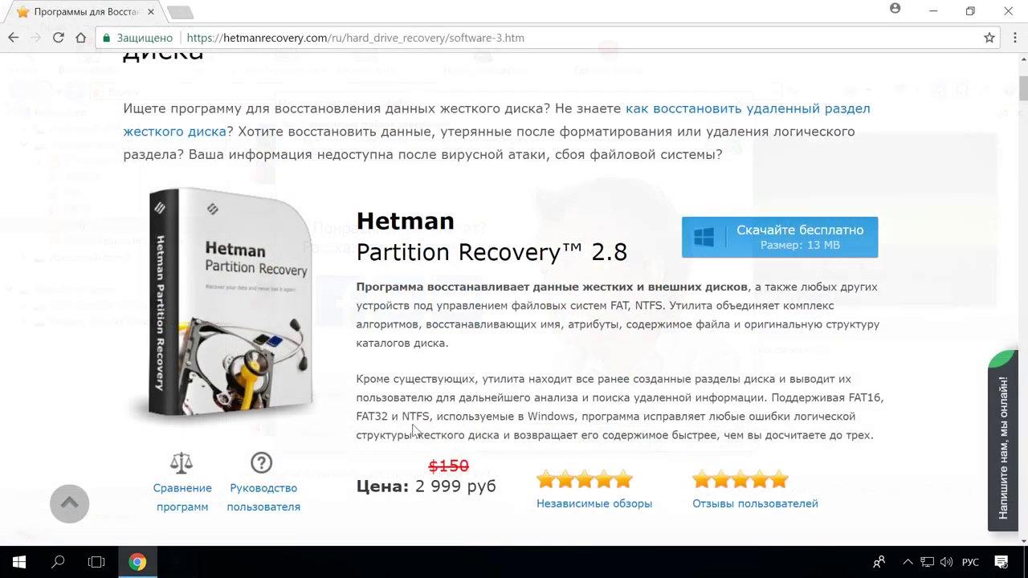
- Switch to Chrome, open the Hetman Software blog and look through the list of published articles
scroll(690, 344, "up", 3)
left_click(862, 136)
scroll(856, 246, "down", 6)
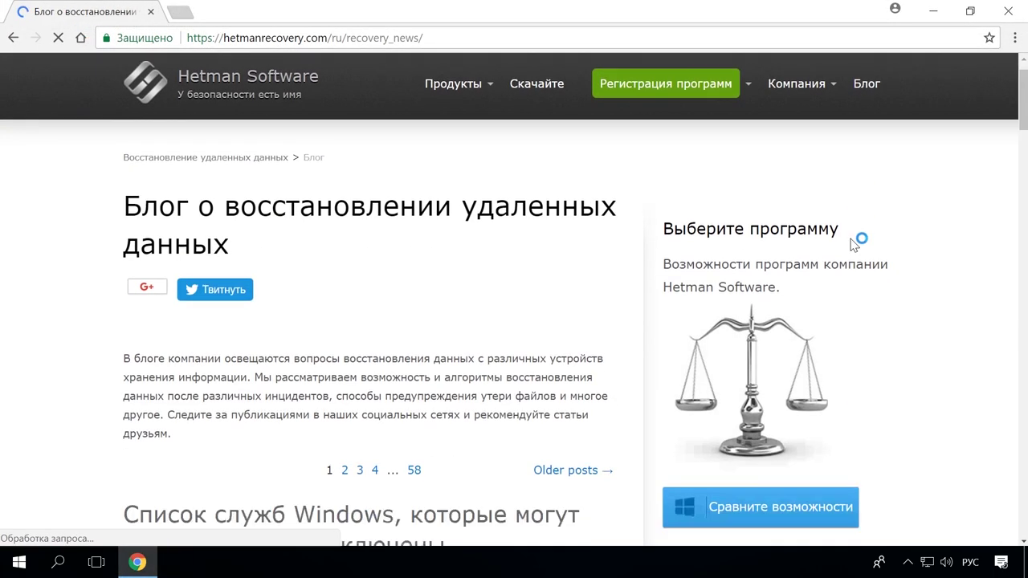
scroll(852, 251, "down", 6)
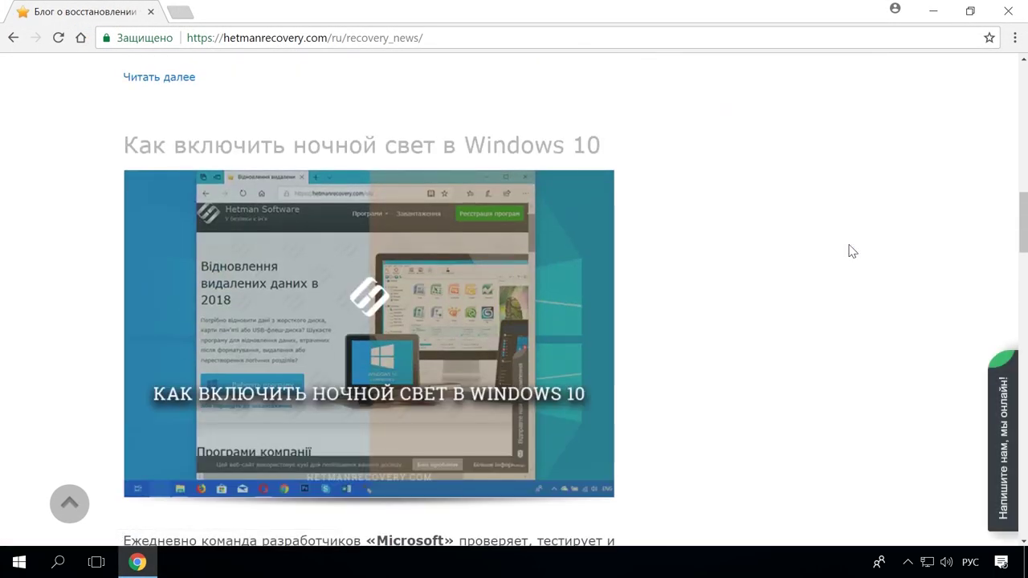
scroll(852, 252, "down", 10)
scroll(851, 250, "down", 5)
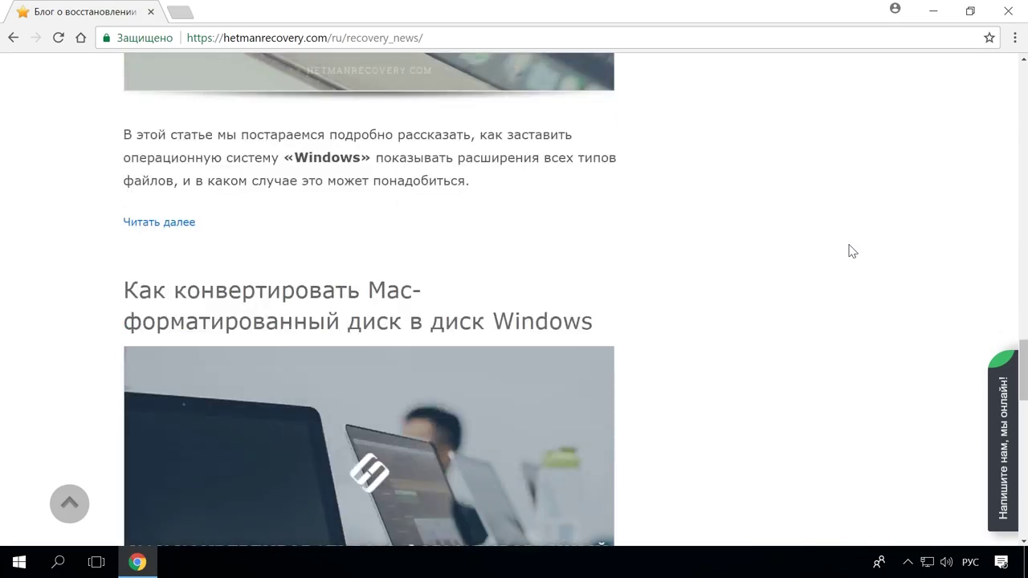
- Open the article on converting a Mac-formatted disk to a Windows disk, skim it and open the online support chat
left_click(552, 162)
scroll(592, 206, "down", 15)
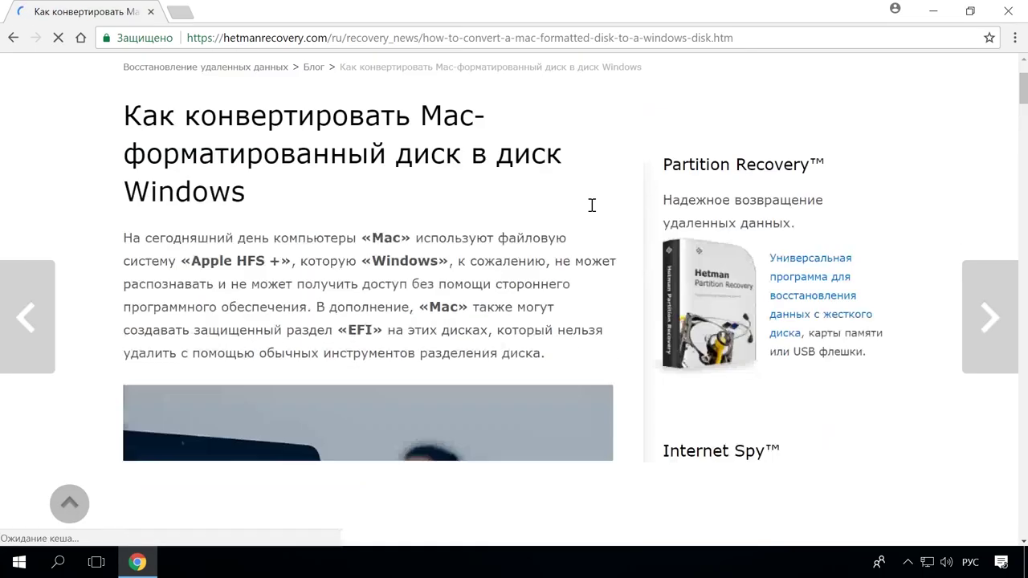
scroll(597, 221, "down", 10)
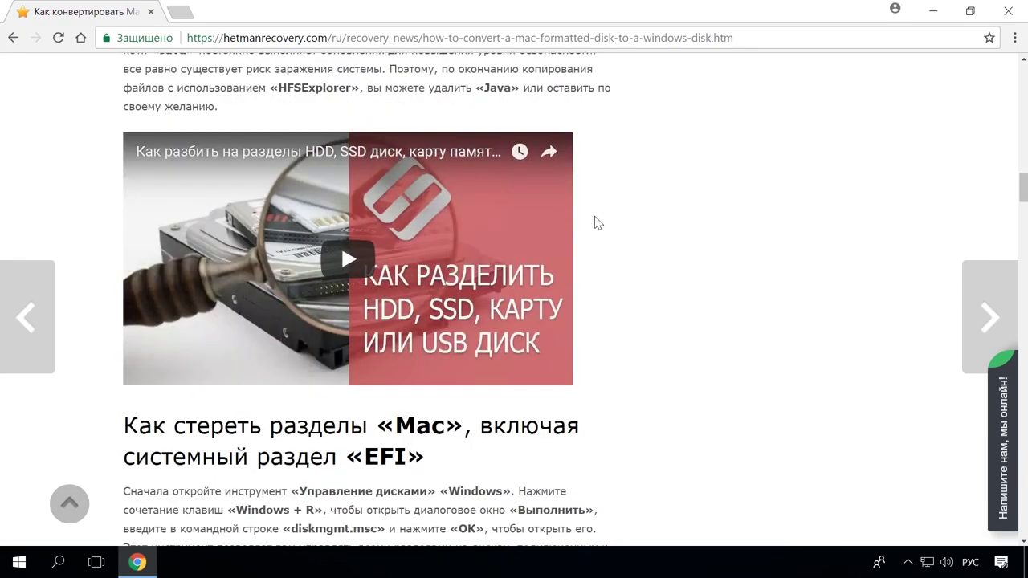
left_click(999, 435)
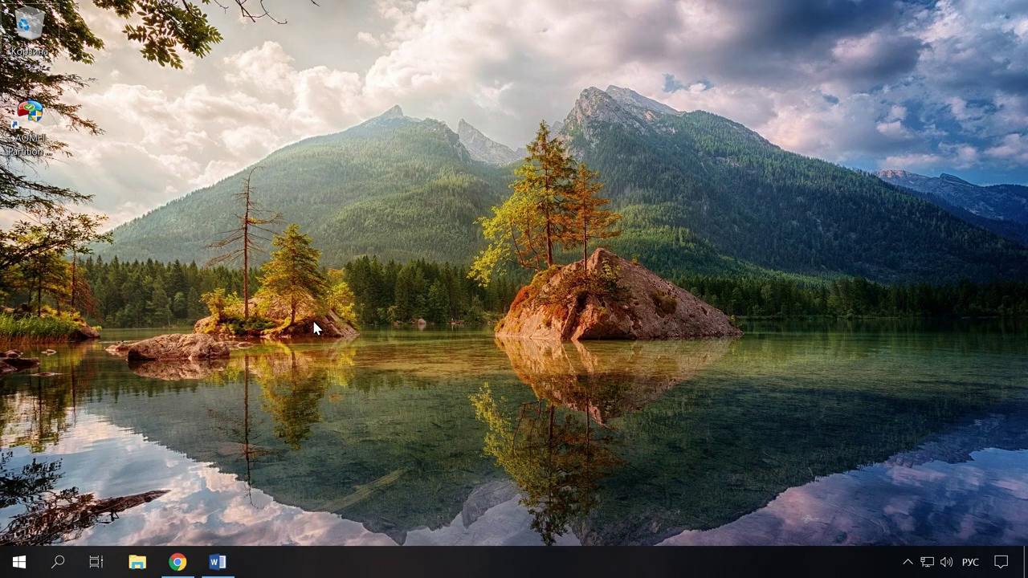
- Open Computer Management from This PC in File Explorer, show Disk Management and maximize the window
key("super+e")
right_click(19, 562)
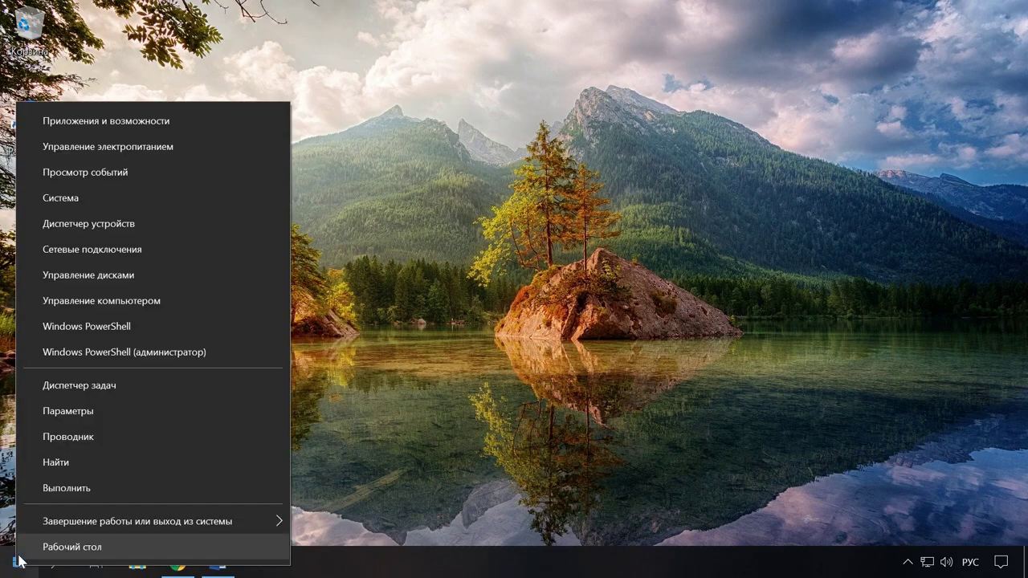
left_click(87, 281)
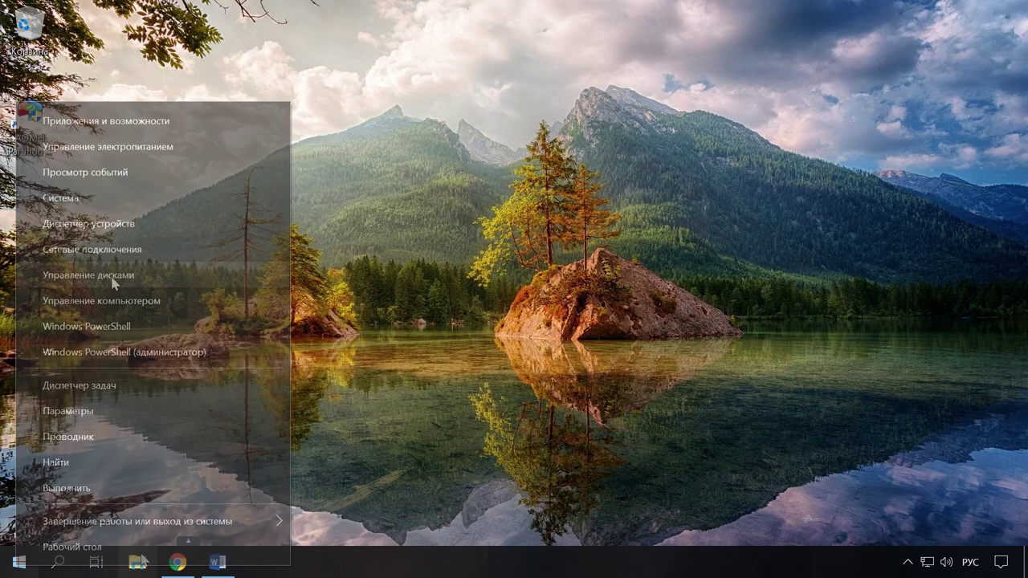
left_click(137, 563)
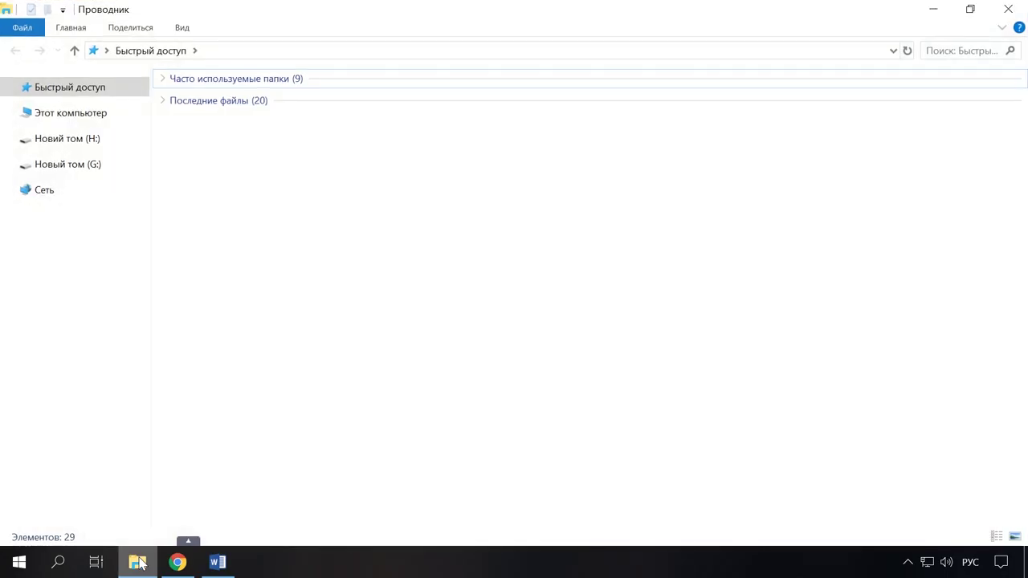
right_click(84, 114)
left_click(150, 152)
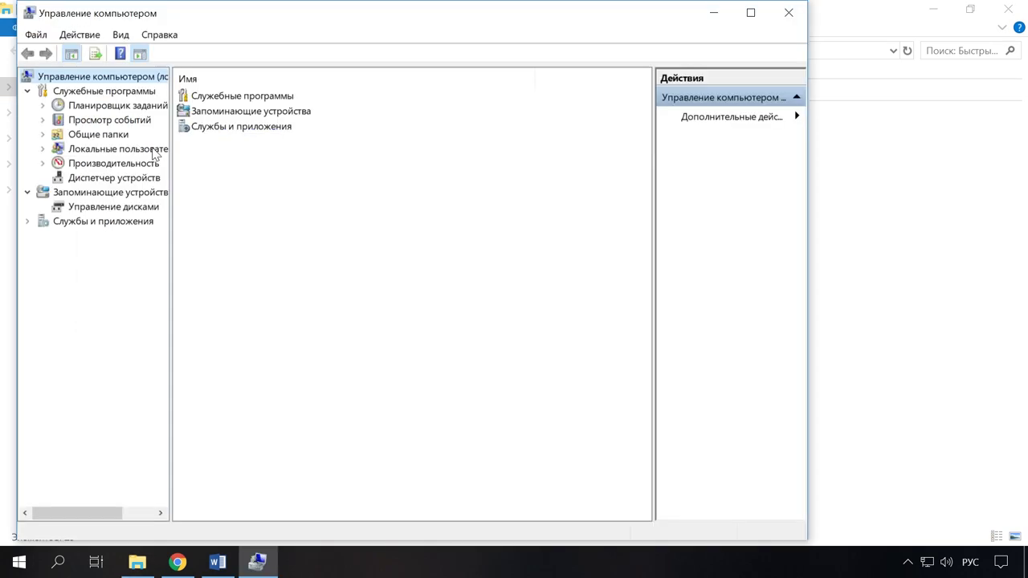
left_click(116, 210)
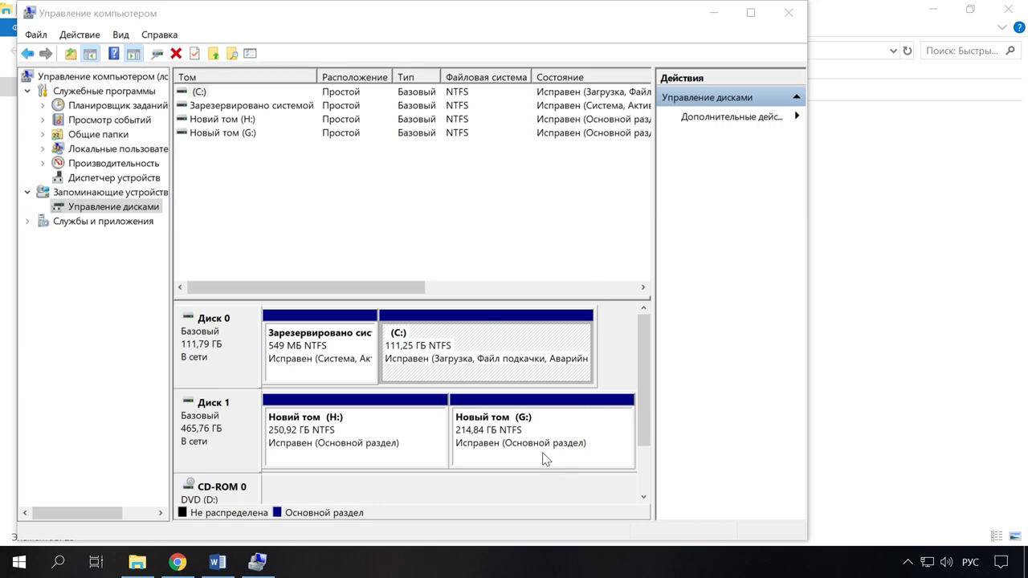
left_click(750, 12)
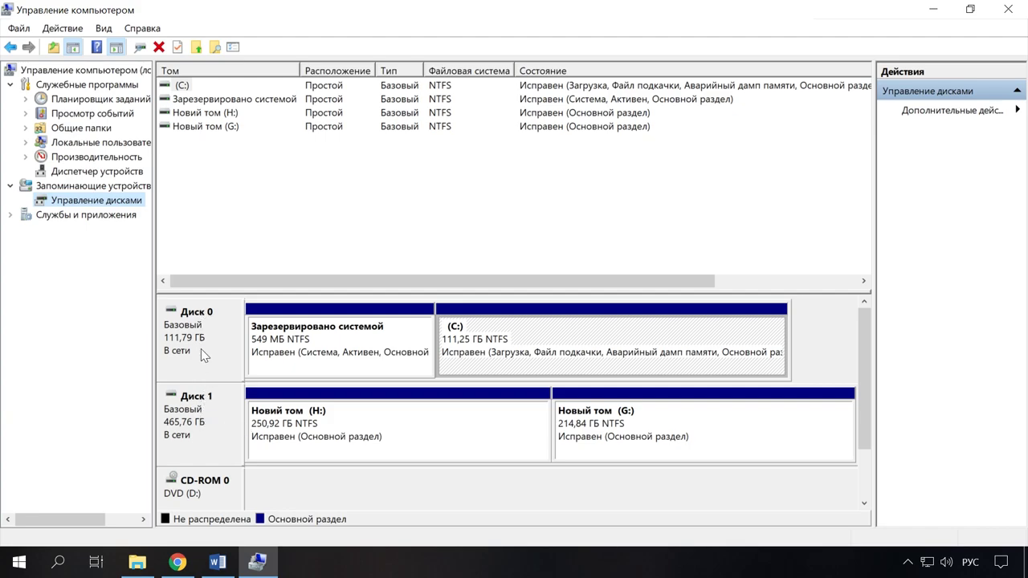
- Examine volumes H: and G: on Disk 1 and the actions available for system volume C:
left_click(367, 427)
left_click(671, 427)
left_click(467, 447)
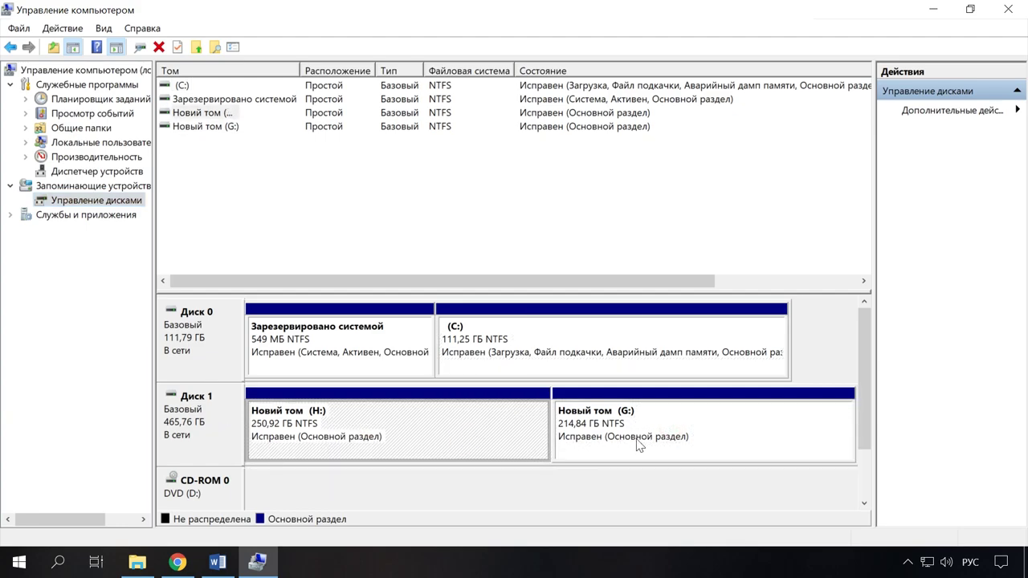
left_click(733, 440)
key("Delete")
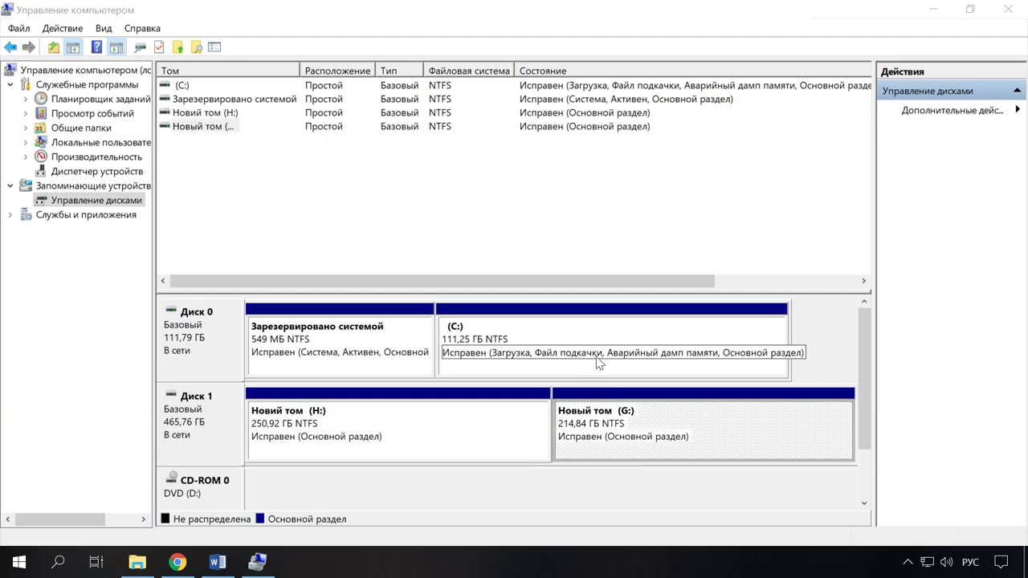
left_click(654, 359)
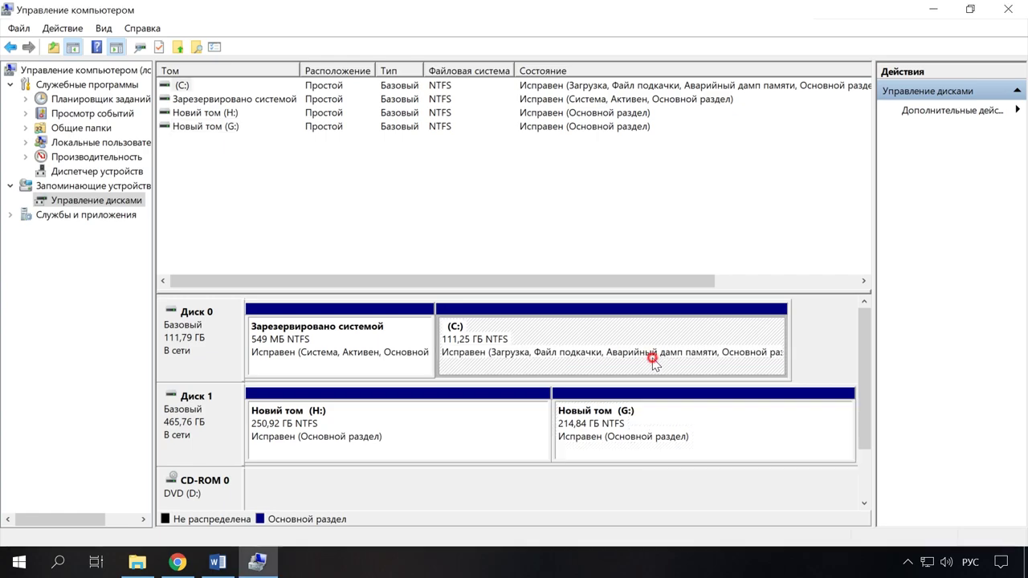
right_click(654, 358)
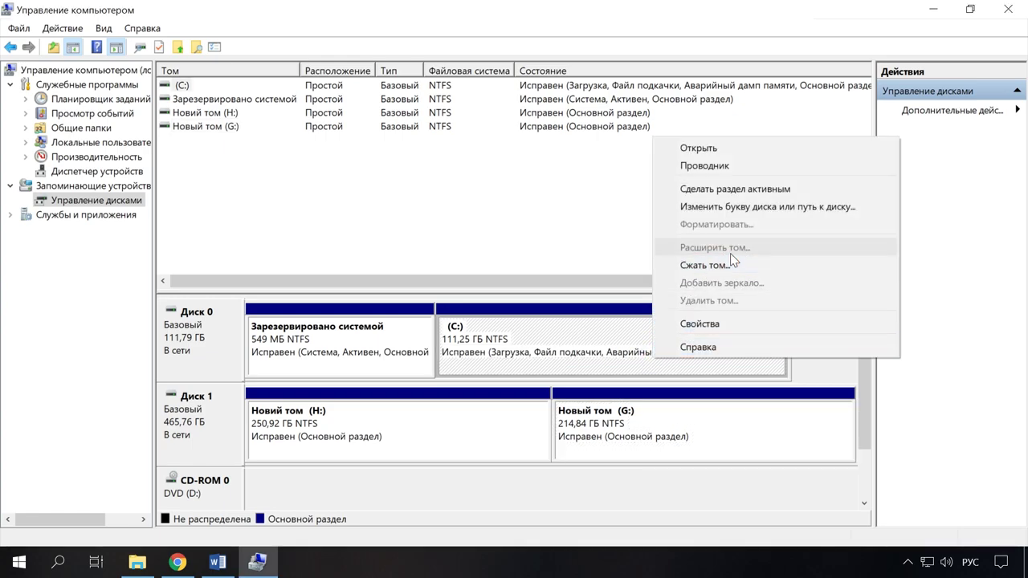
left_click(930, 485)
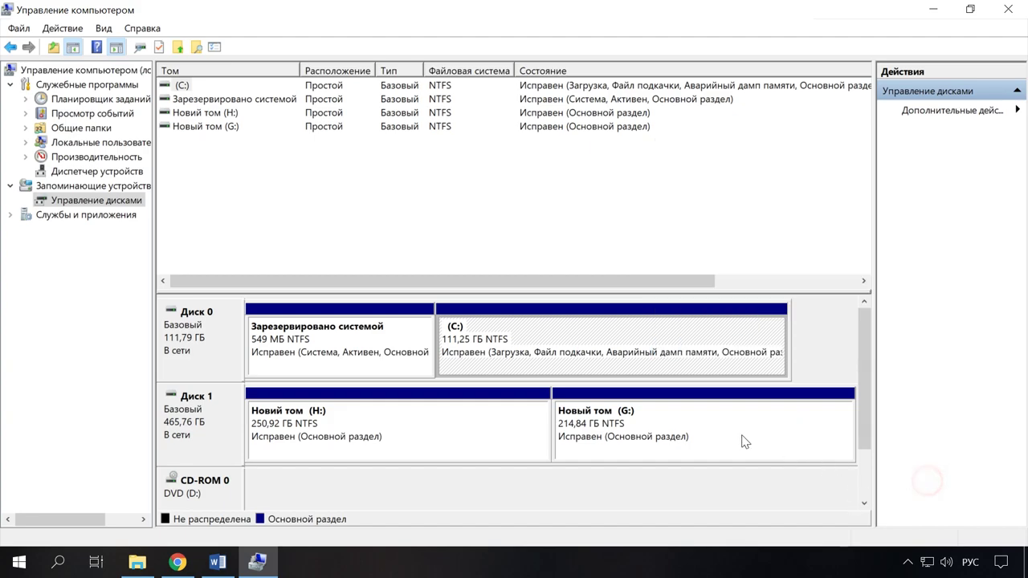
- Delete volume G: on Disk 1 and confirm the destruction of its data
left_click(700, 417)
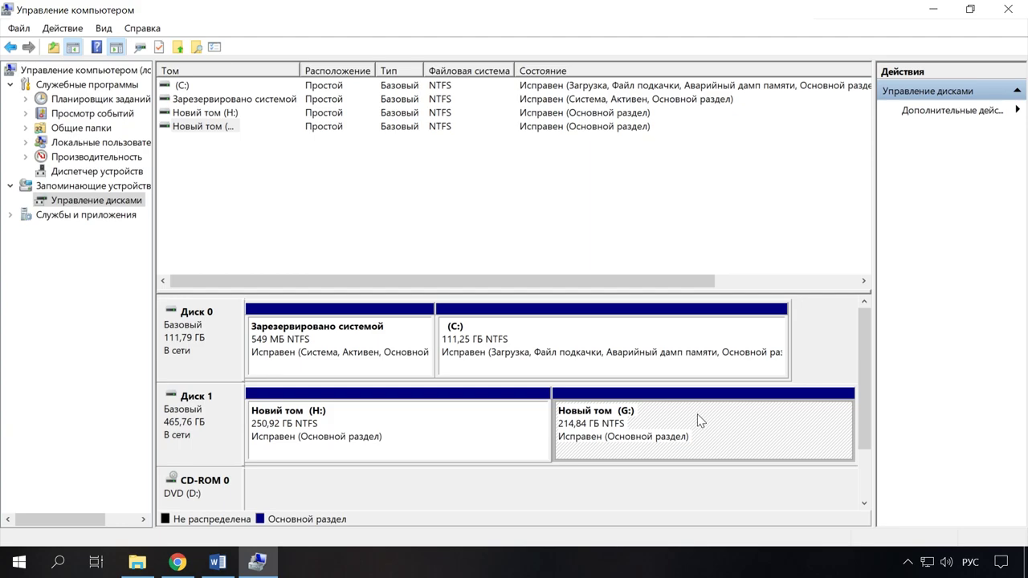
right_click(684, 418)
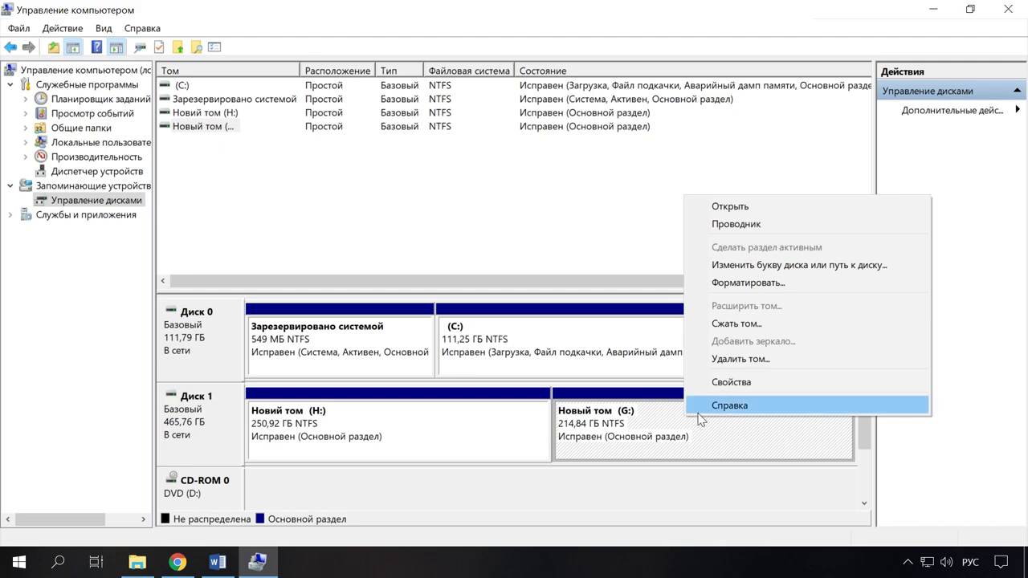
left_click(753, 361)
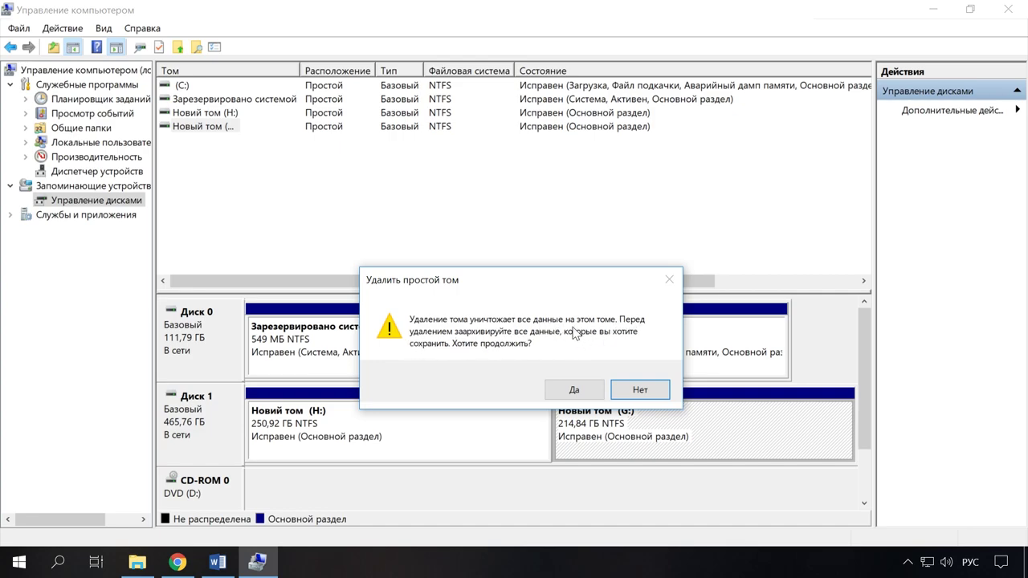
left_click(575, 391)
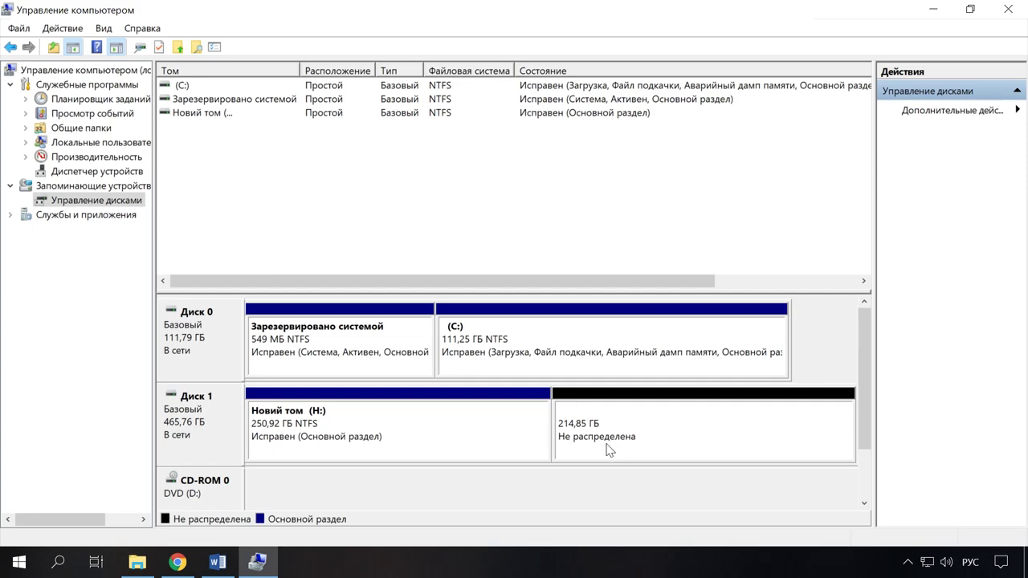
- Extend volume H: on Disk 1 by 220000 MB of the adjacent unallocated space and finish the wizard
left_click(413, 429)
right_click(413, 428)
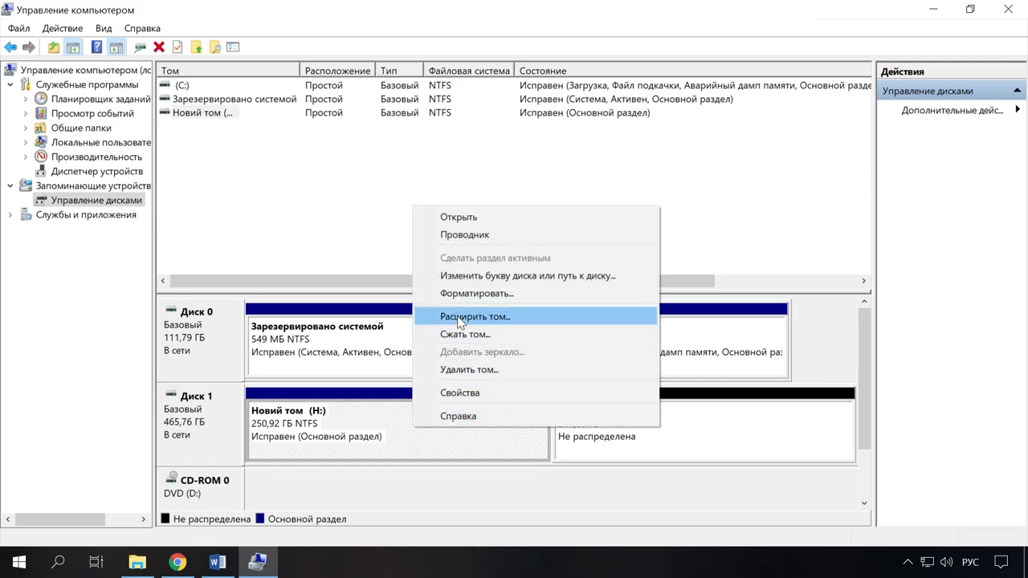
left_click(512, 320)
left_click(469, 381)
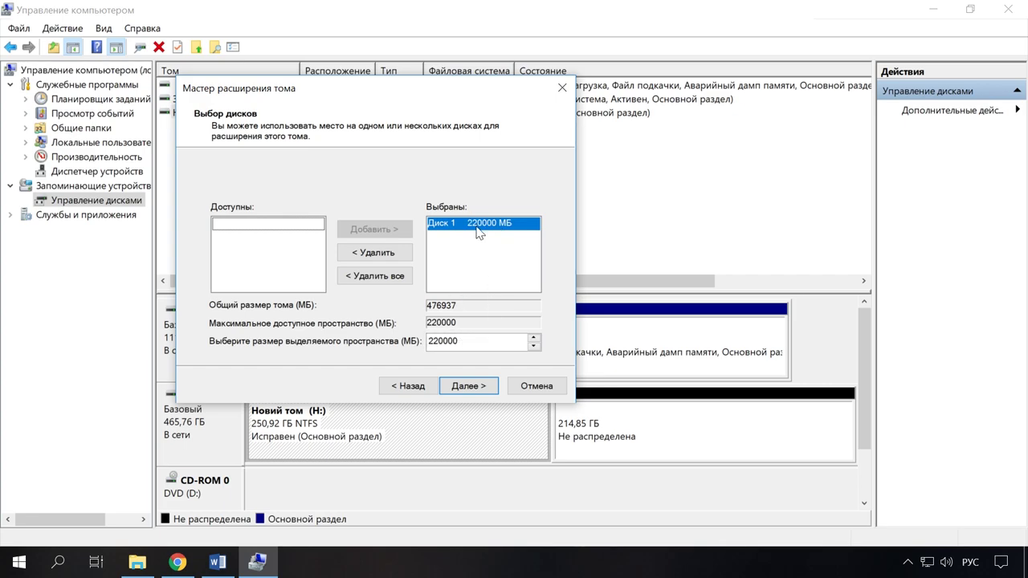
left_click(533, 337)
left_click(469, 386)
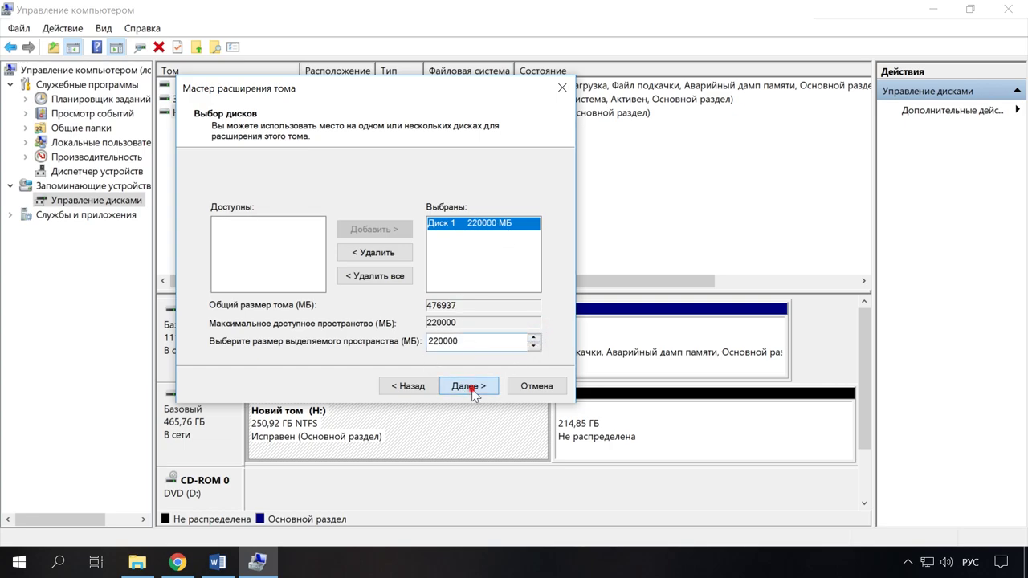
left_click(470, 386)
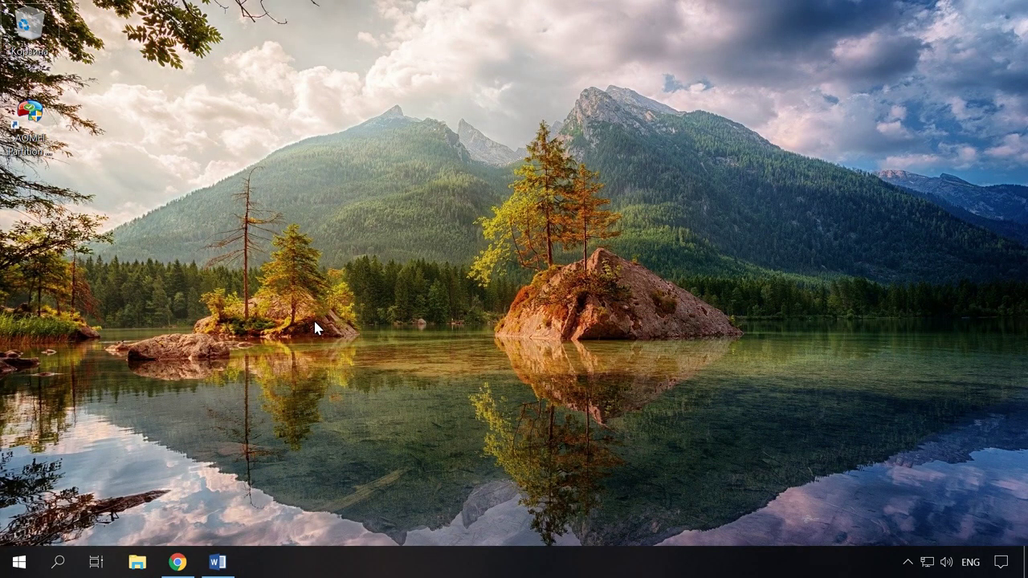
- Switch to Chrome to show the AOMEI Partition Assistant Standard 7.0 product page
left_click(187, 556)
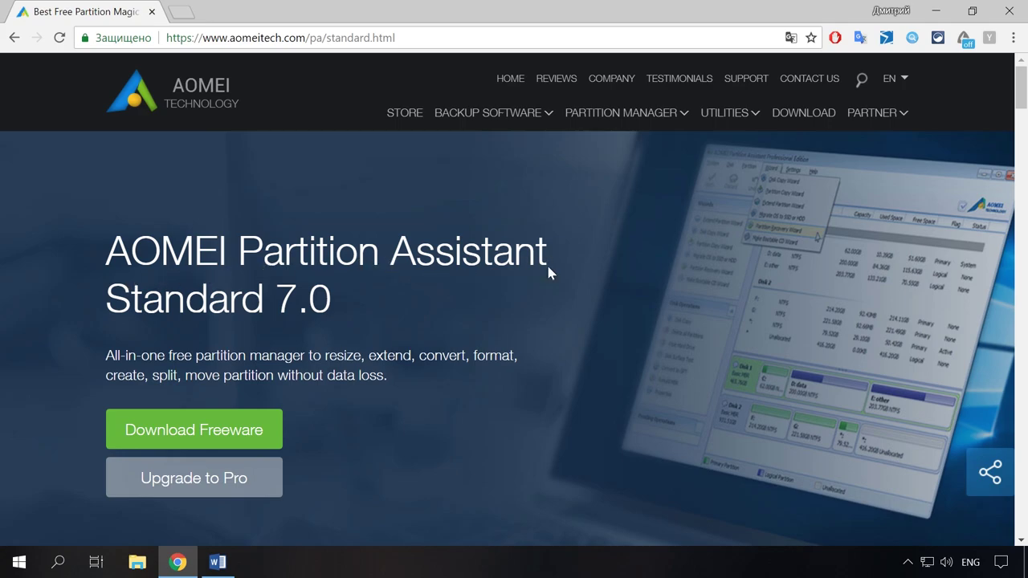
- Launch AOMEI Partition Assistant from the desktop and allow it to make changes to the device
left_click(936, 12)
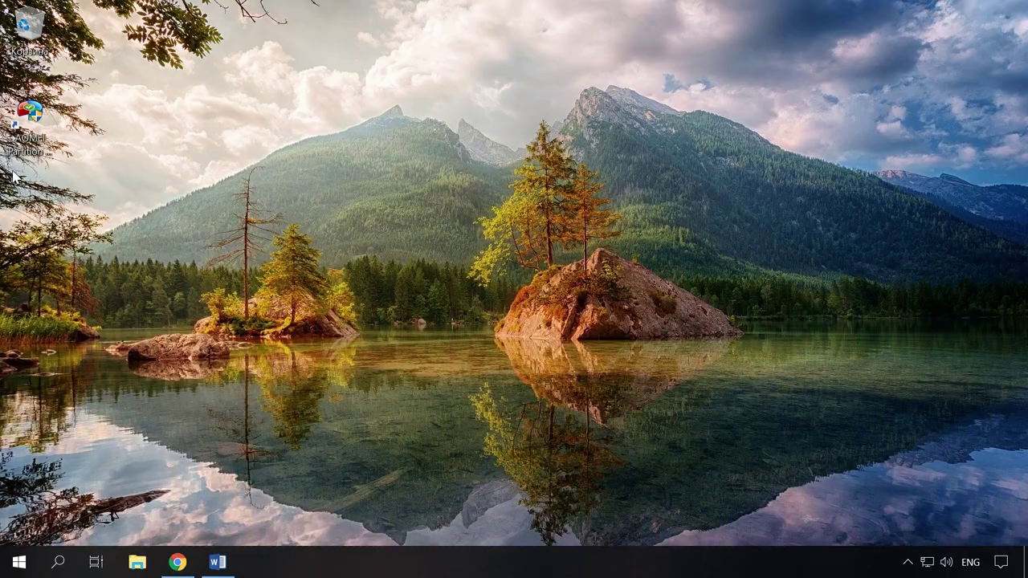
double_click(29, 116)
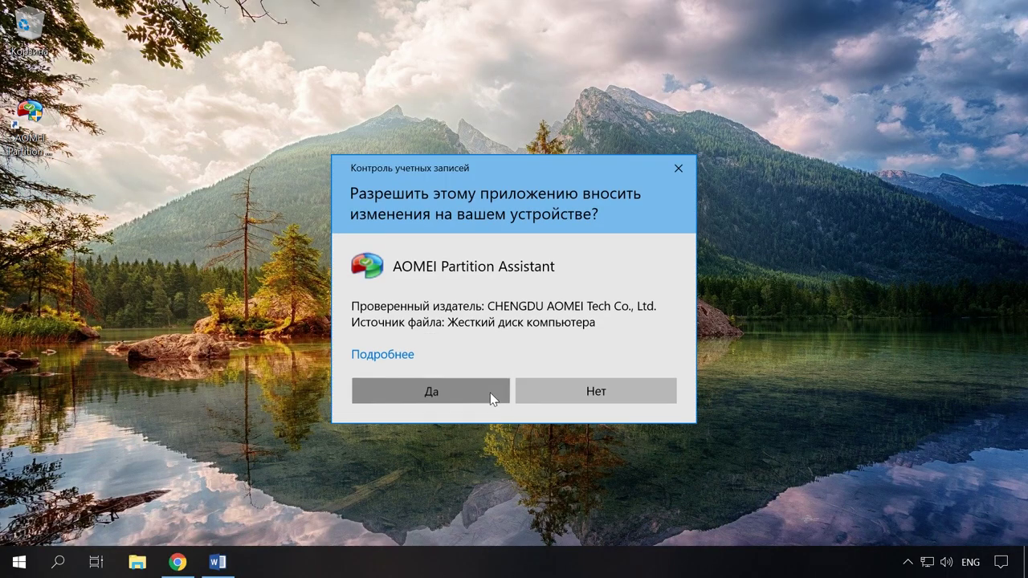
left_click(493, 395)
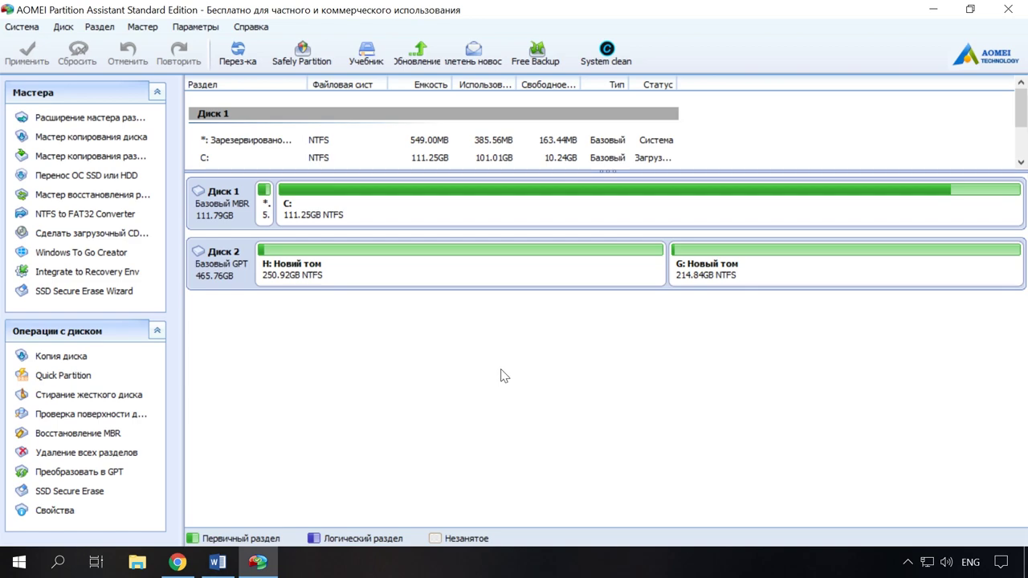
- Shrink partition G: on Disk 2 to about 201.15 GB, leaving about 13.70 GB of unallocated space before it
right_click(791, 273)
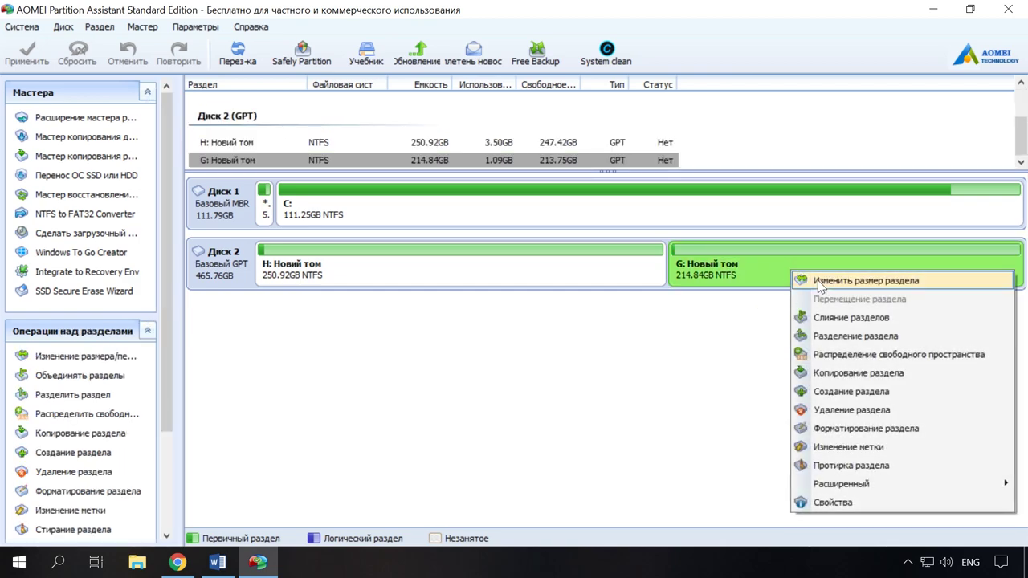
left_click(898, 284)
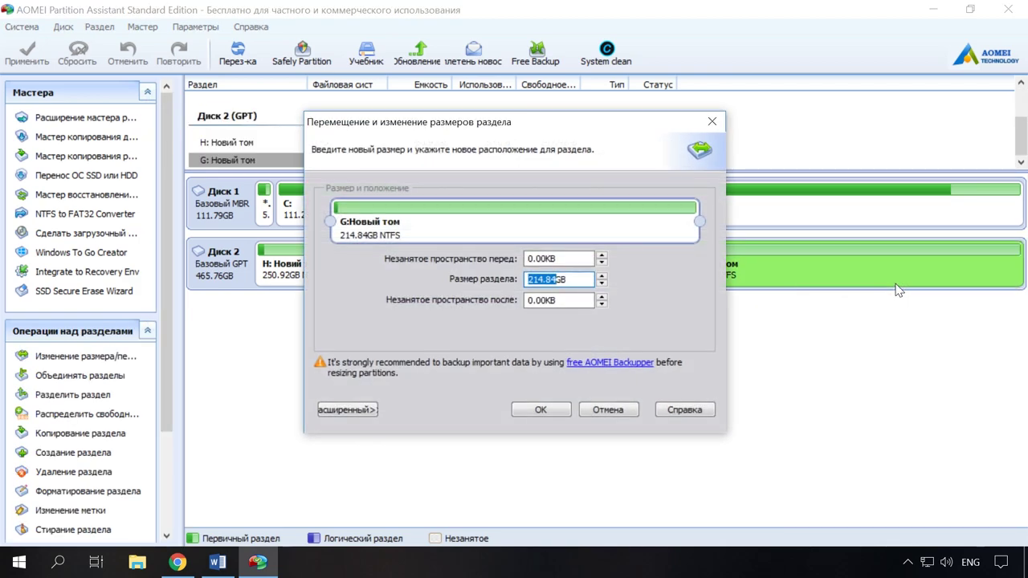
left_click_drag(336, 221, 352, 225)
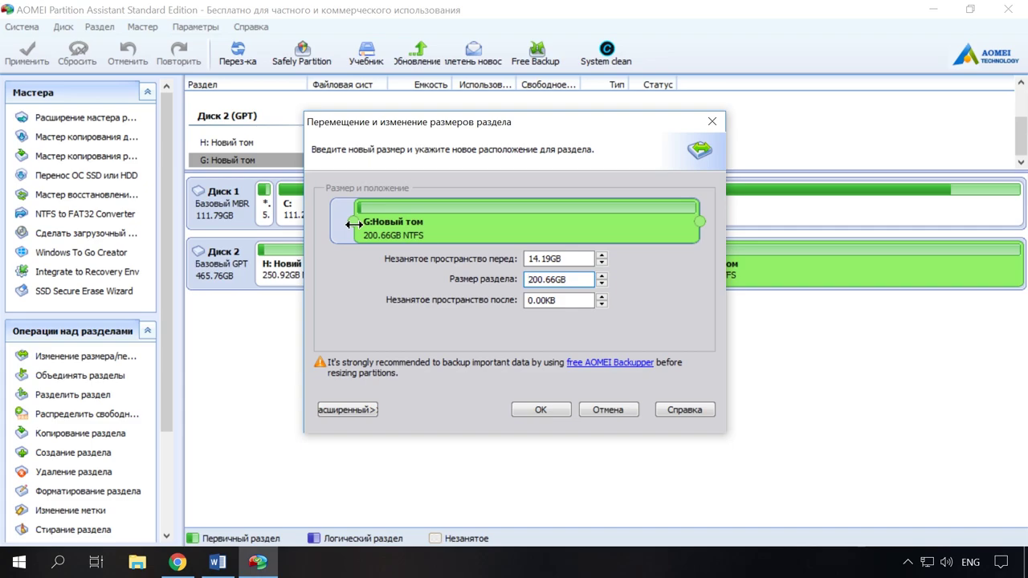
left_click_drag(352, 224, 352, 224)
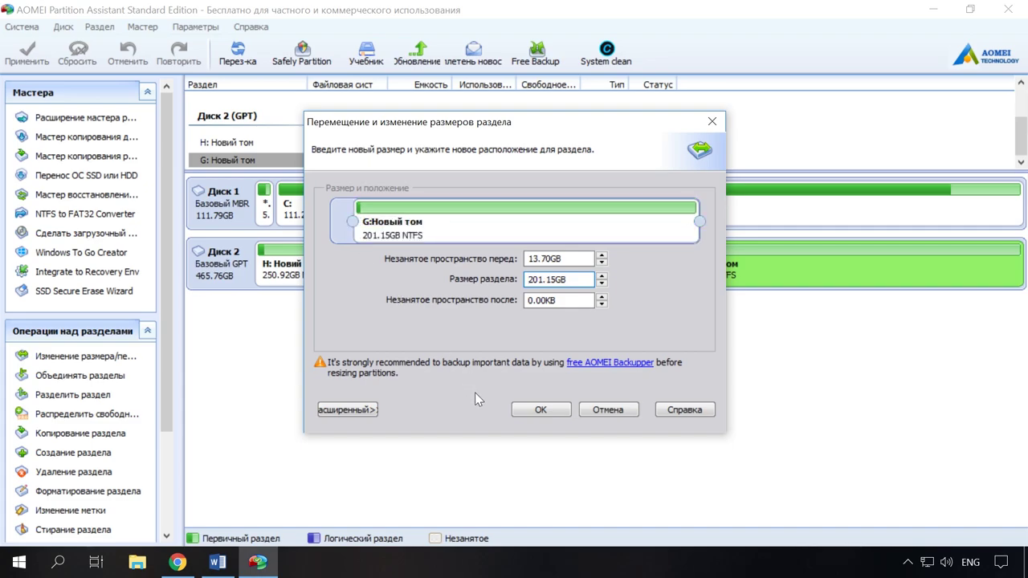
left_click(544, 411)
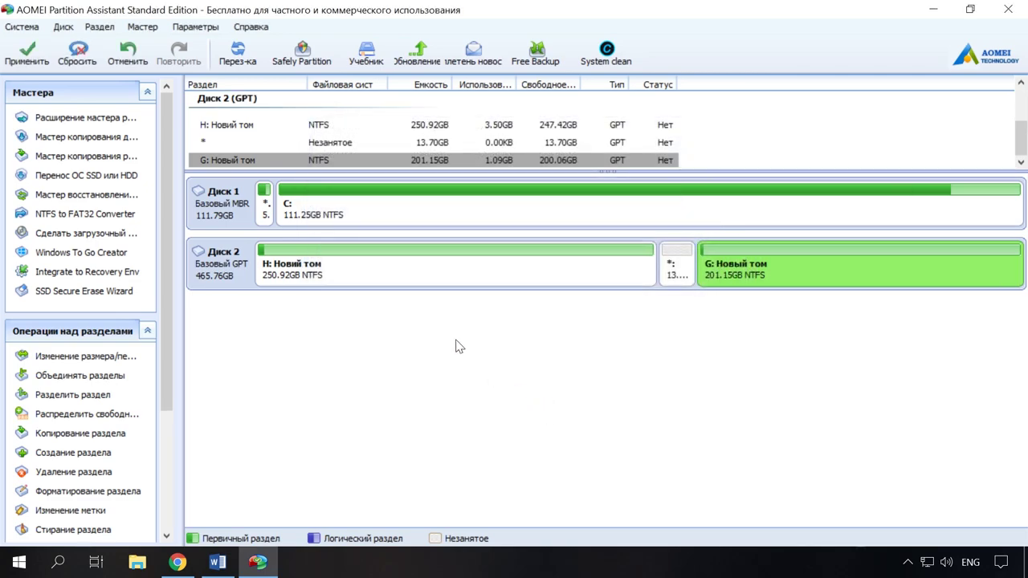
- Extend partition H: on Disk 2 over the adjacent unallocated space to 264.61 GB
left_click(424, 268)
right_click(424, 268)
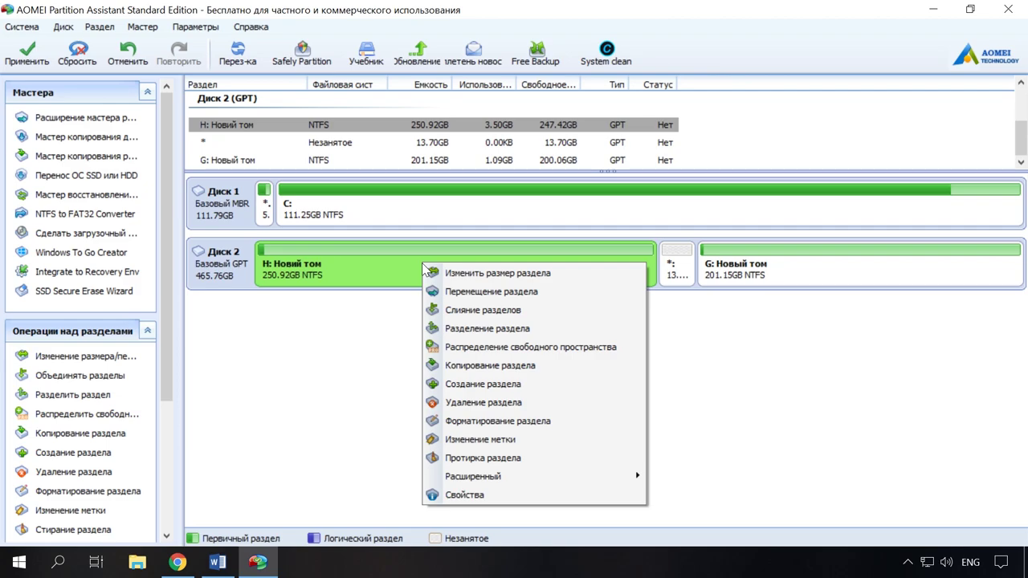
left_click(514, 276)
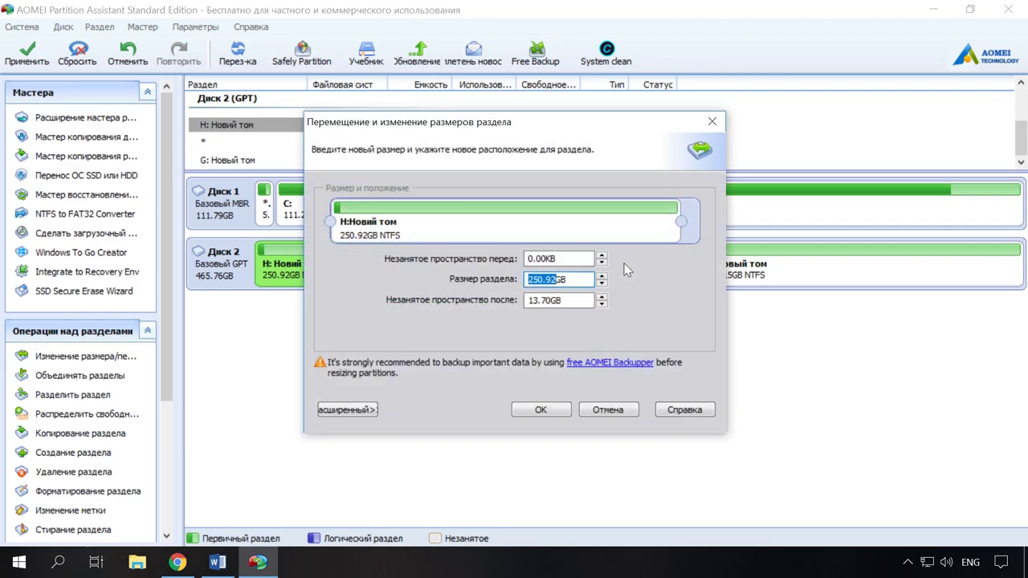
left_click_drag(684, 224, 707, 228)
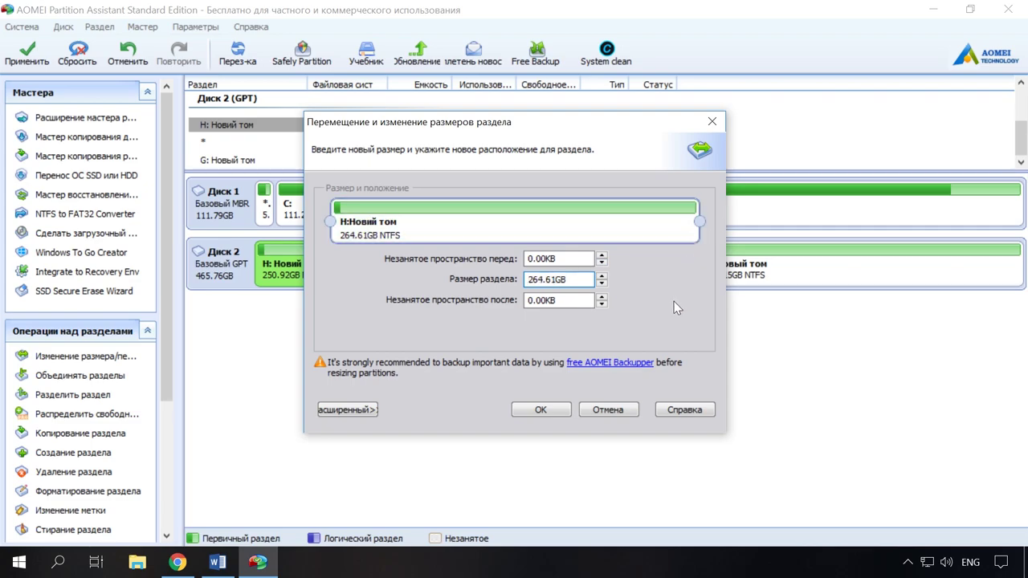
left_click(541, 411)
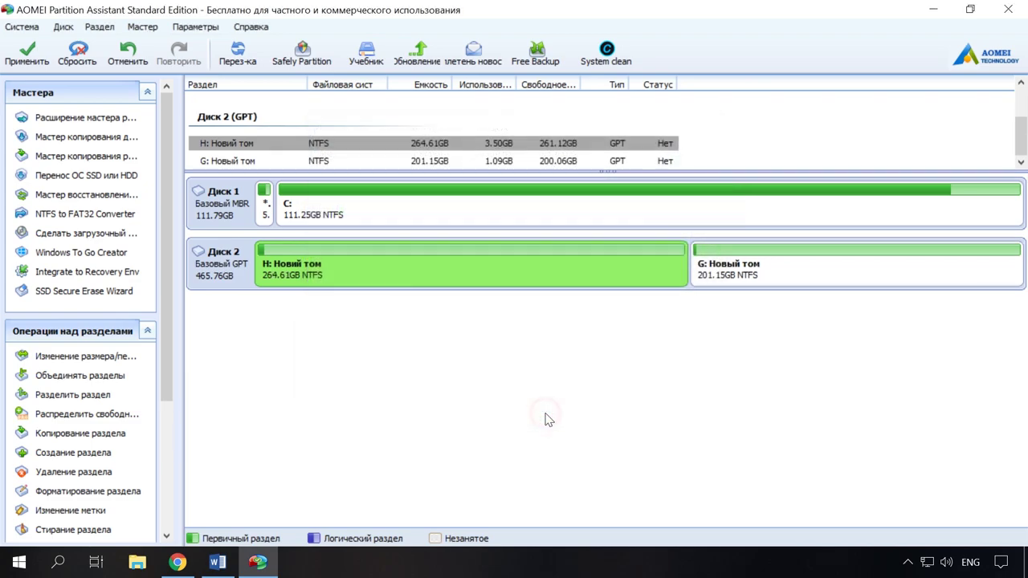
- Apply the pending resize operations for partitions G: and H:, confirm the start and close the completion notice
left_click(28, 58)
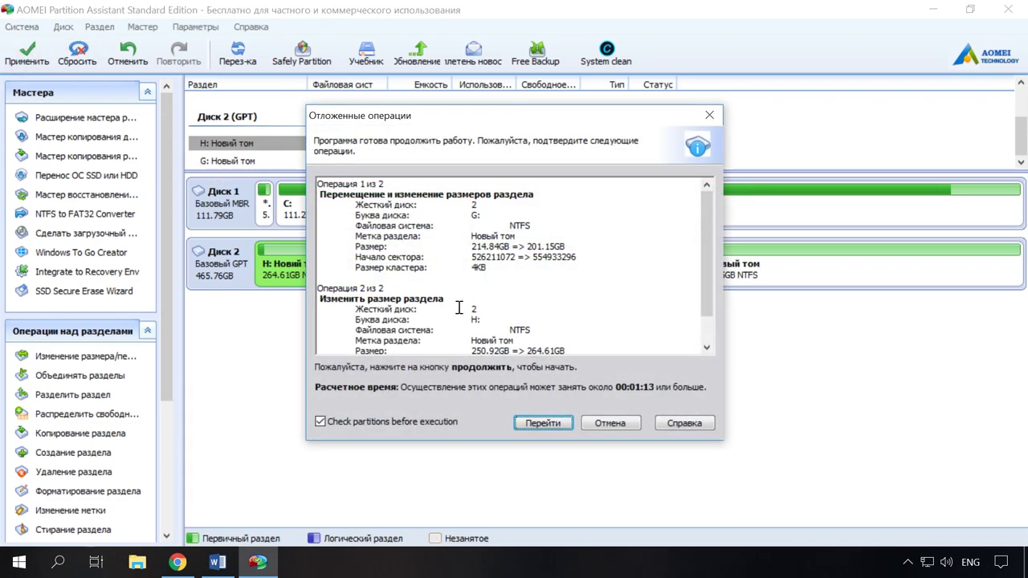
left_click(543, 425)
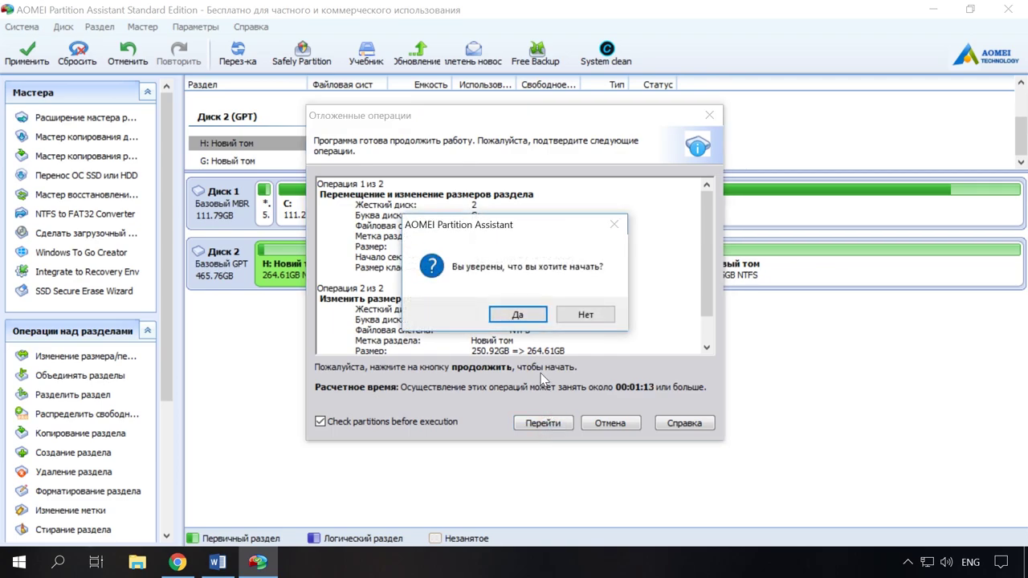
left_click(516, 316)
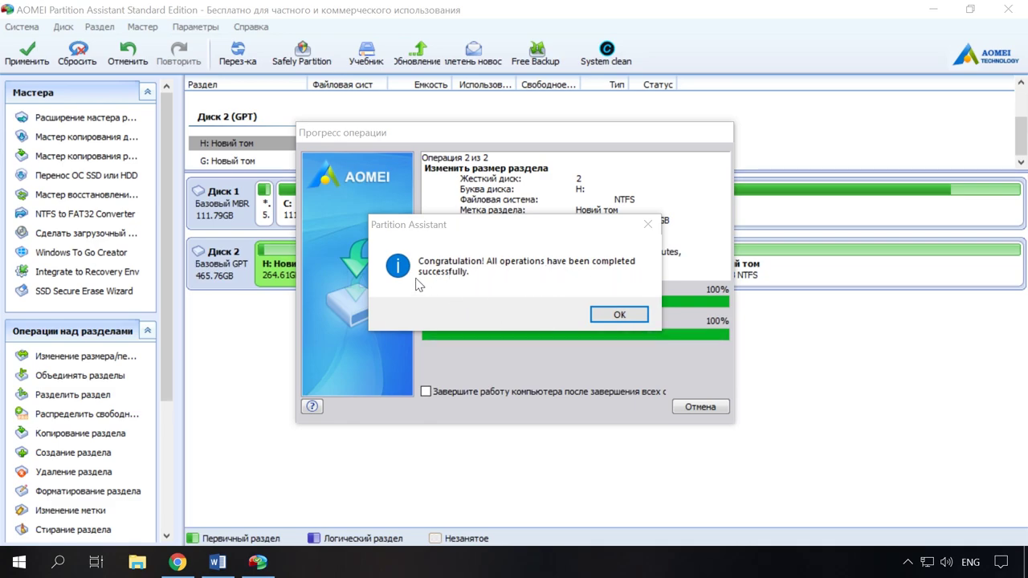
left_click(623, 318)
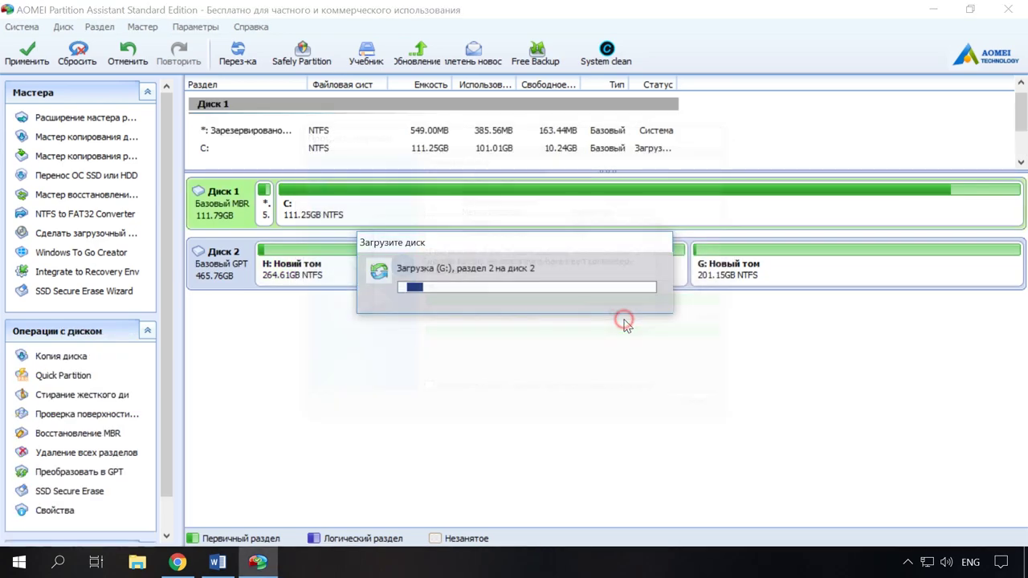
- Check the sizes and contents of drives H: and G: in File Explorer, and return to AOMEI Partition Assistant
left_click(137, 562)
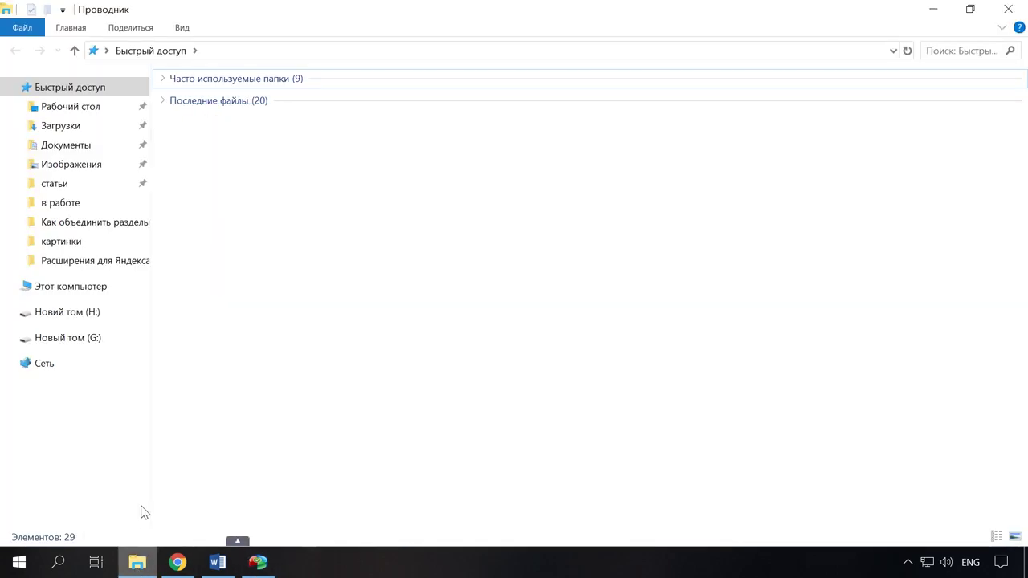
left_click(84, 285)
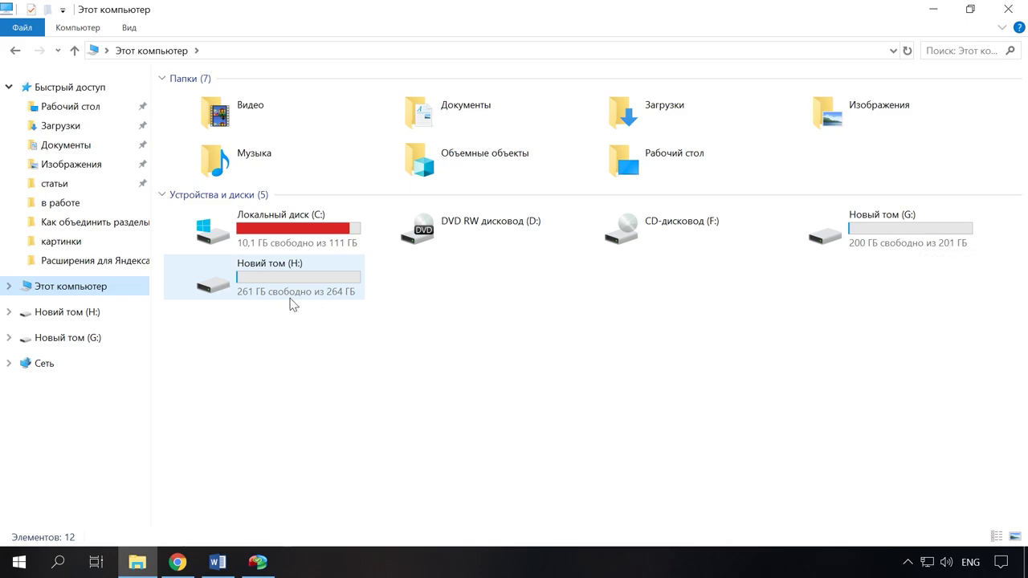
double_click(321, 299)
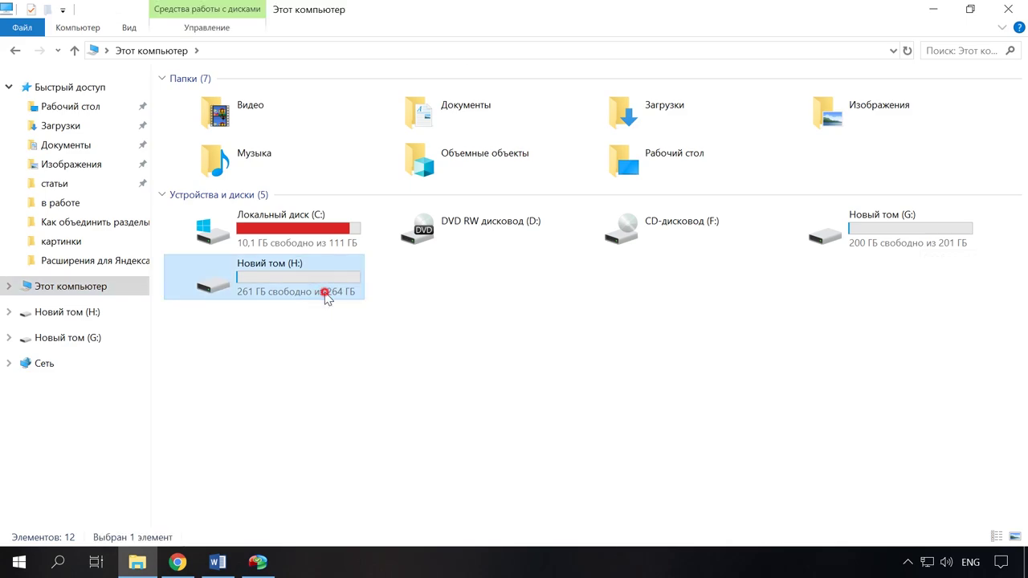
left_click(15, 52)
double_click(843, 229)
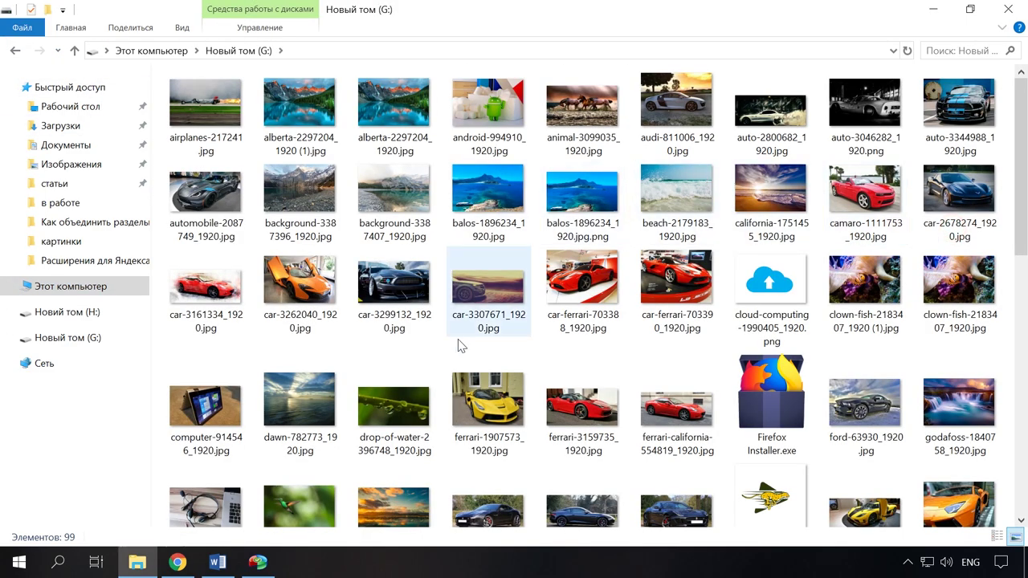
left_click(14, 51)
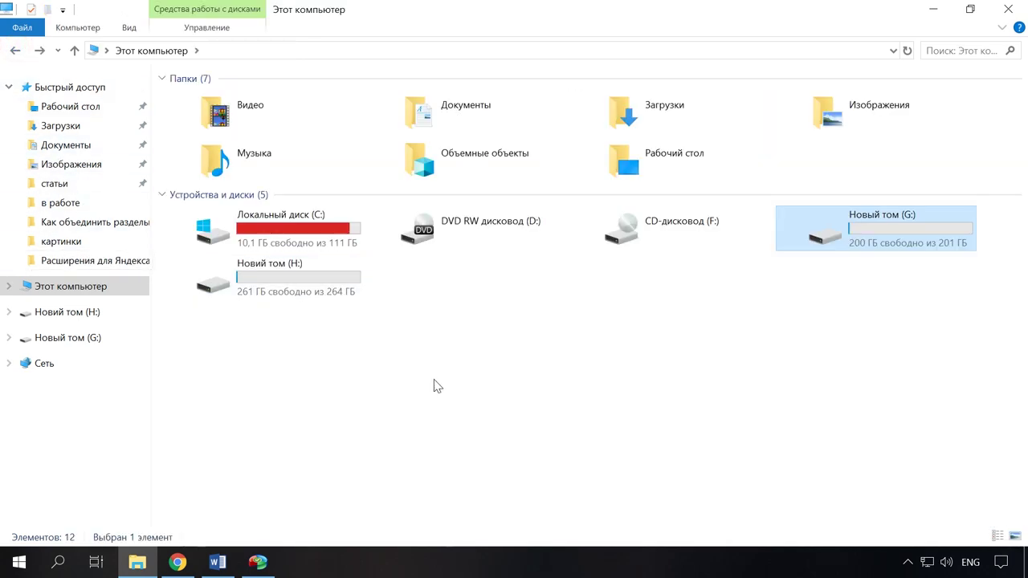
left_click(933, 9)
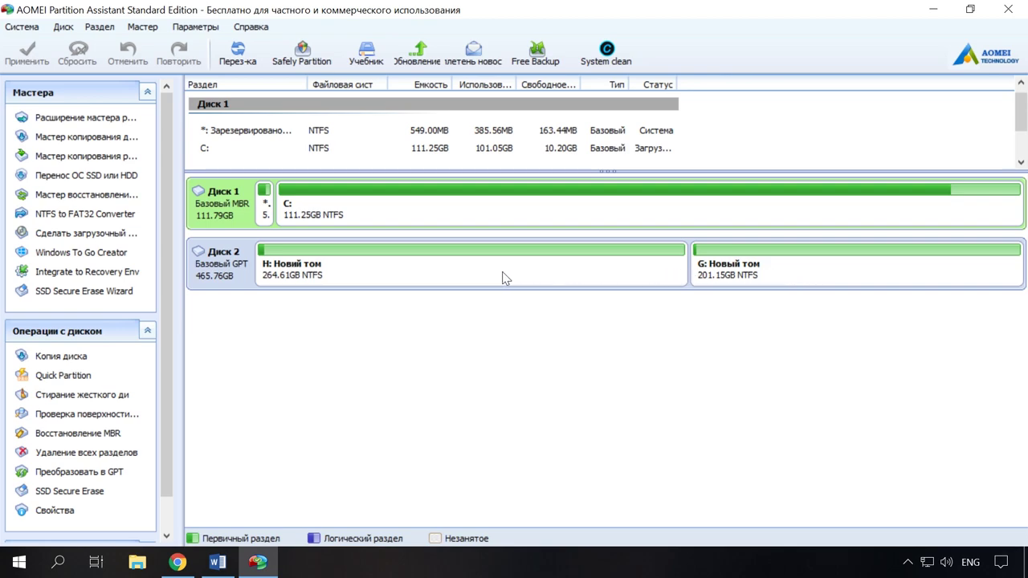
- Set up a merge of partitions H: and G: on Disk 2 with H: as the target partition
left_click(428, 275)
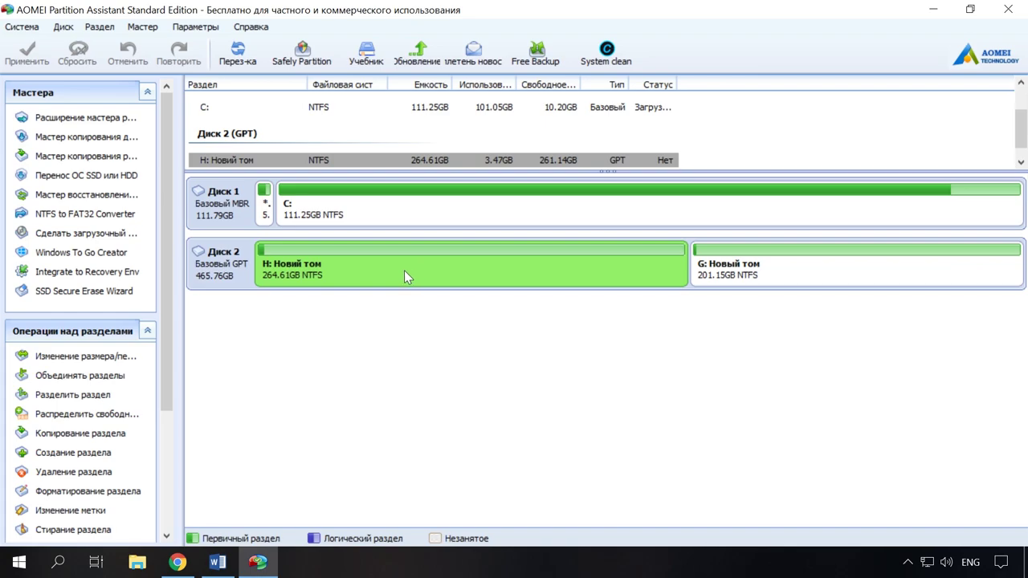
right_click(404, 272)
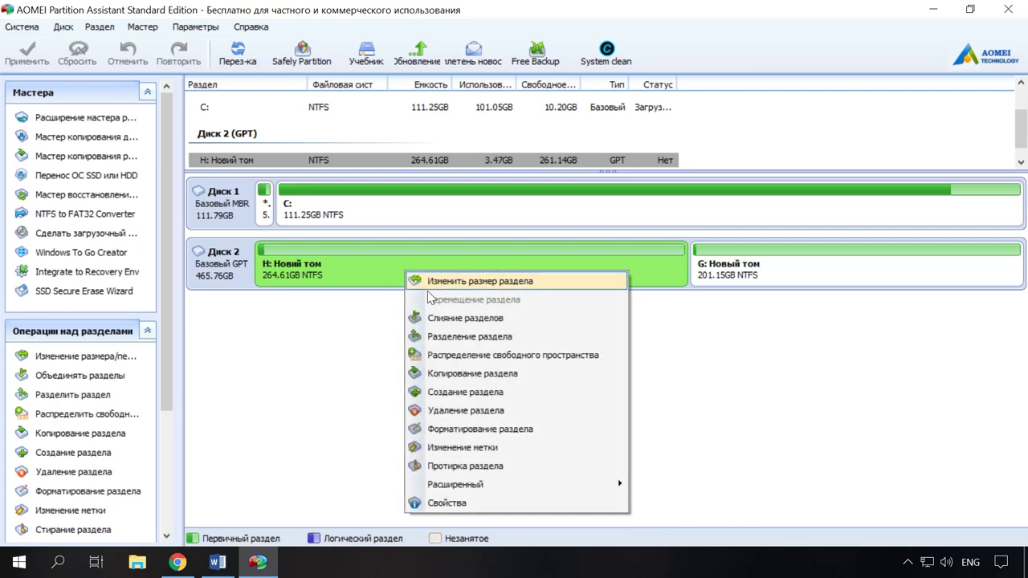
left_click(486, 325)
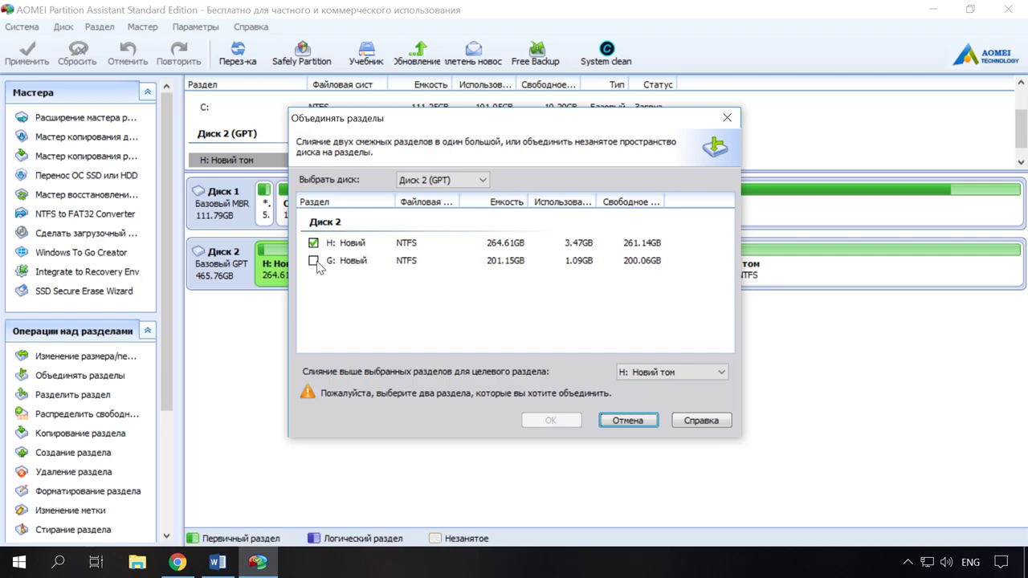
left_click(313, 262)
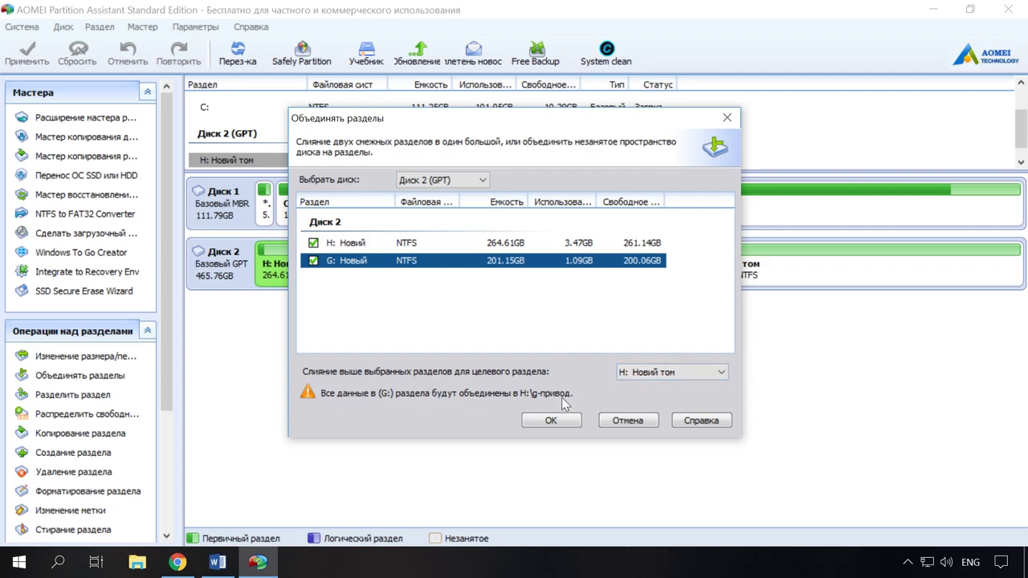
left_click(556, 422)
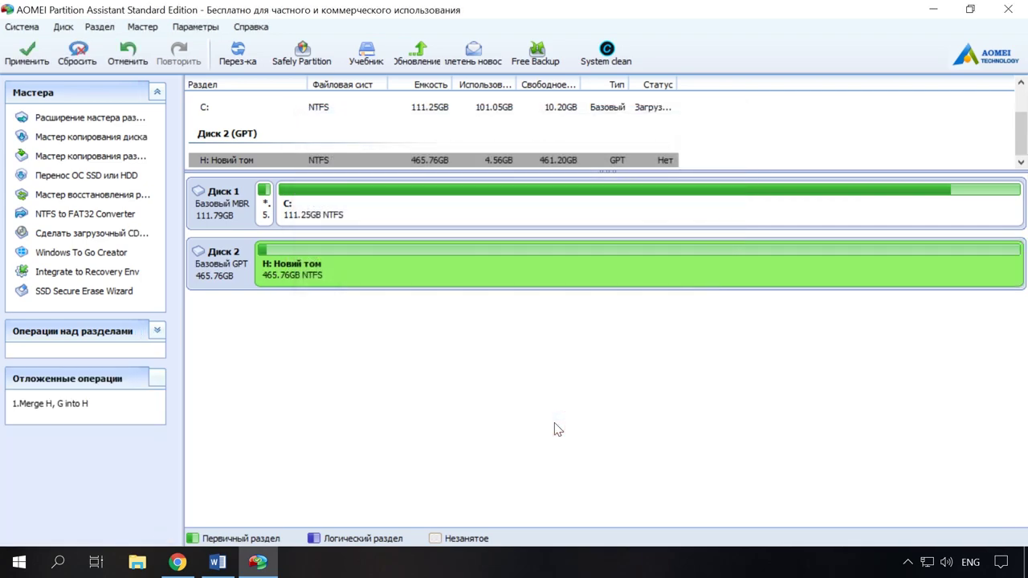
- Apply the pending merge of G: into H:, confirm the start and close the completion notice
left_click(31, 67)
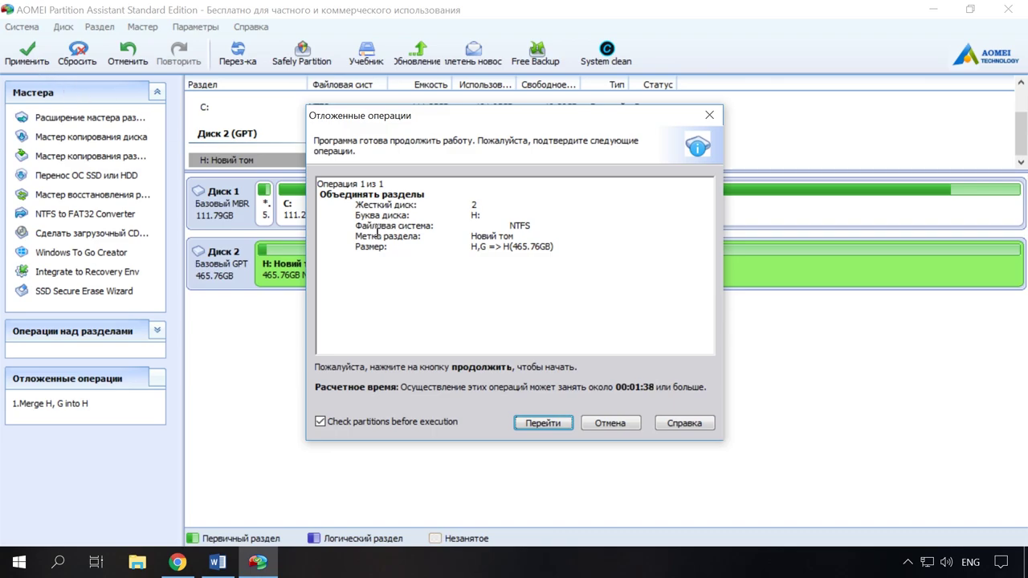
left_click(543, 423)
left_click(531, 321)
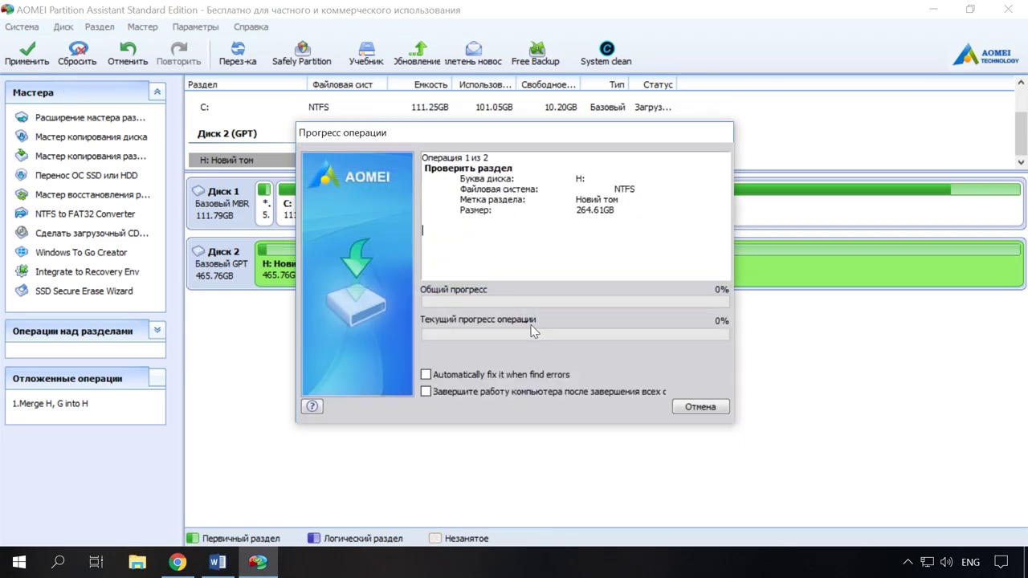
left_click(614, 315)
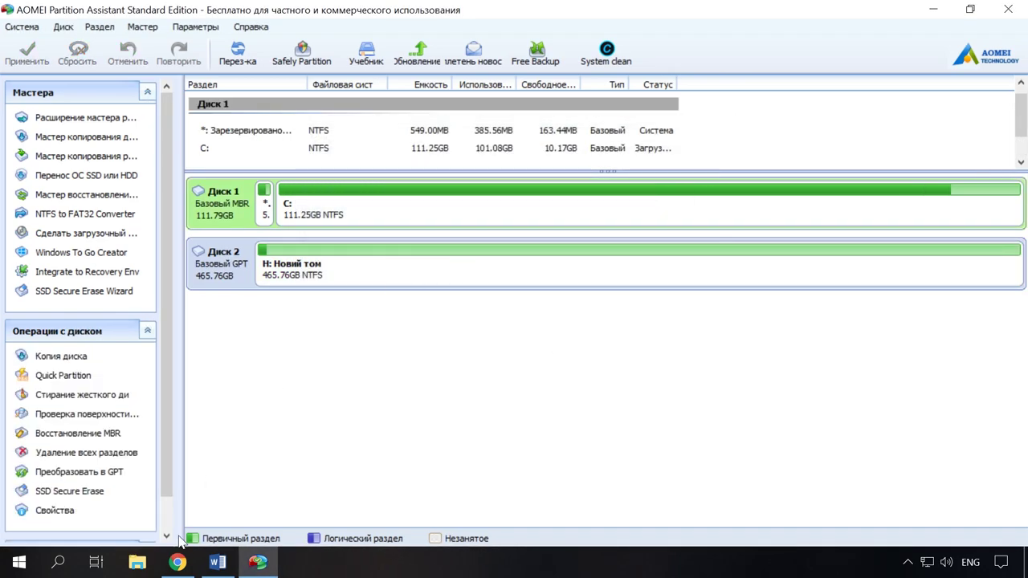
- Inspect drive H: in File Explorer, including the G-drive-441570625 folder, and check the drive's size under This PC
left_click(137, 566)
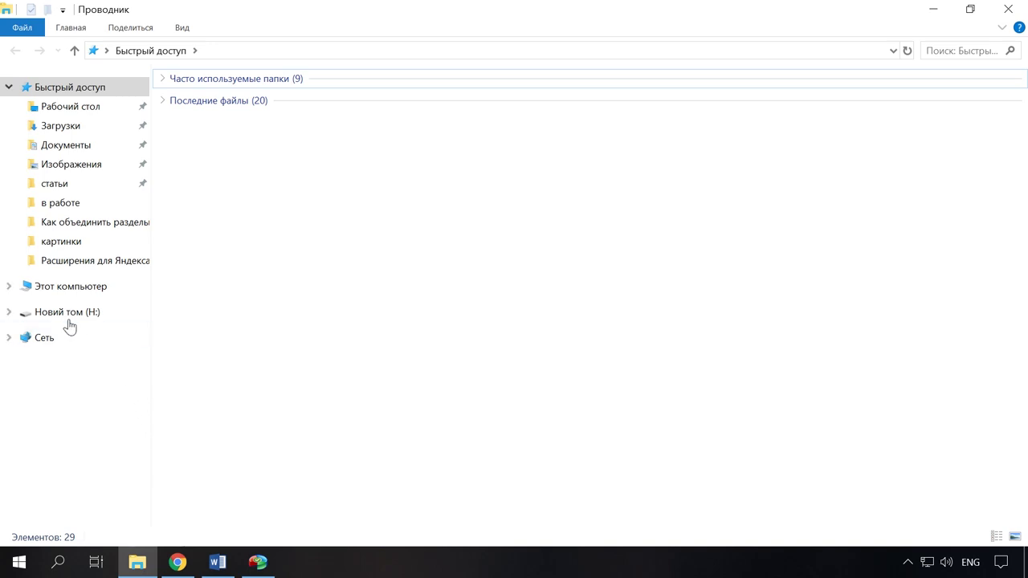
left_click(66, 316)
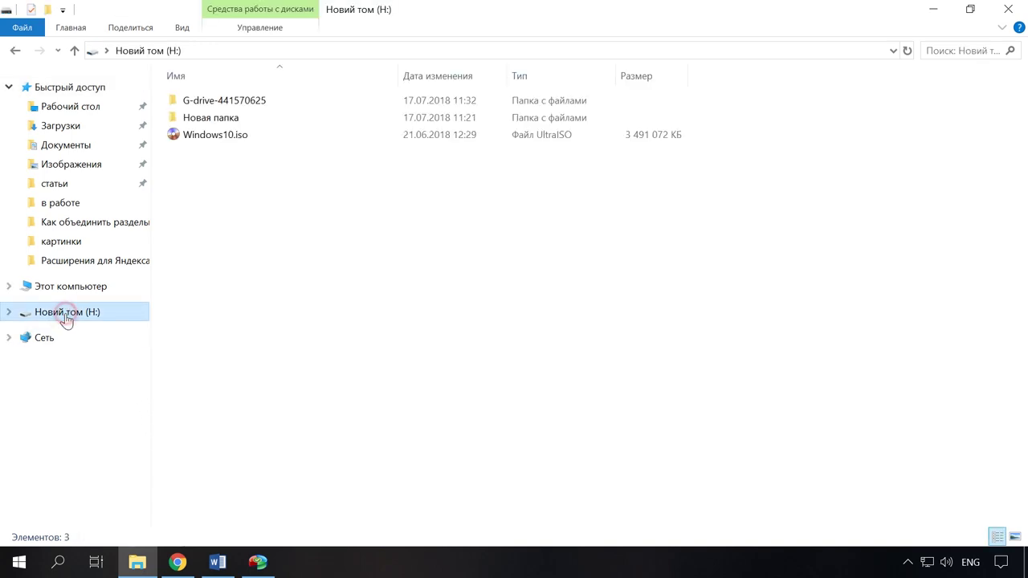
left_click(252, 102)
double_click(253, 103)
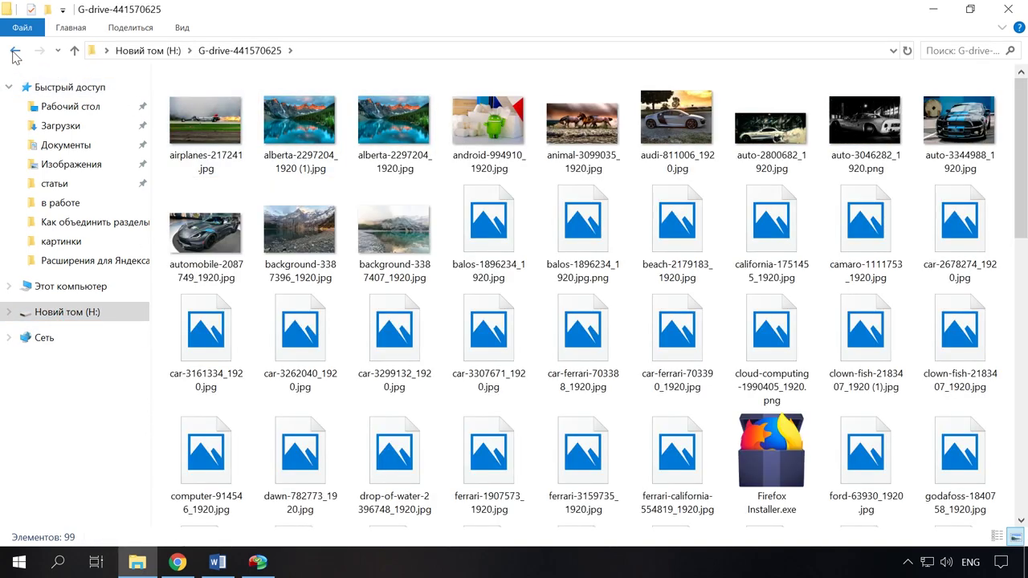
left_click(14, 50)
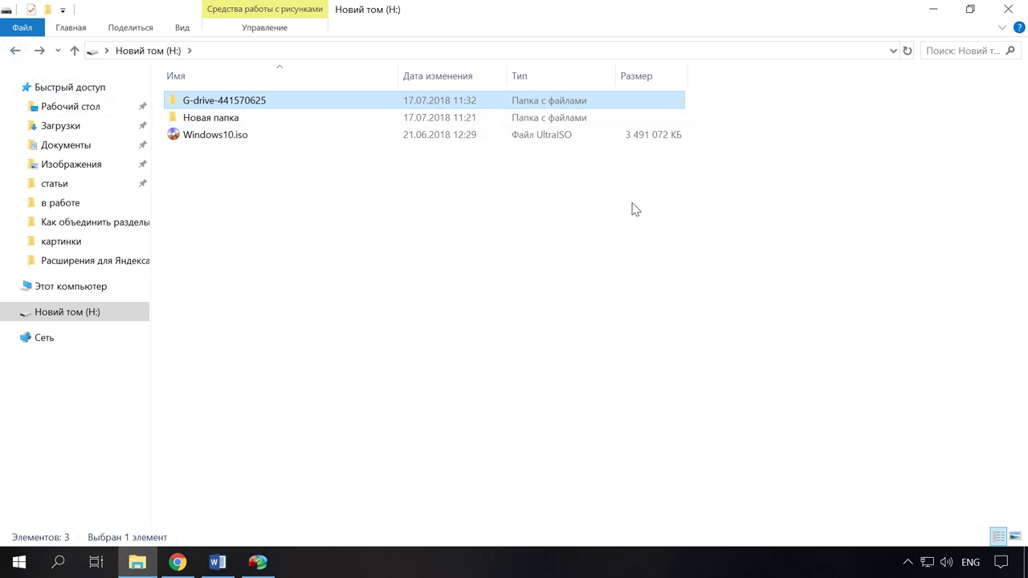
left_click(63, 288)
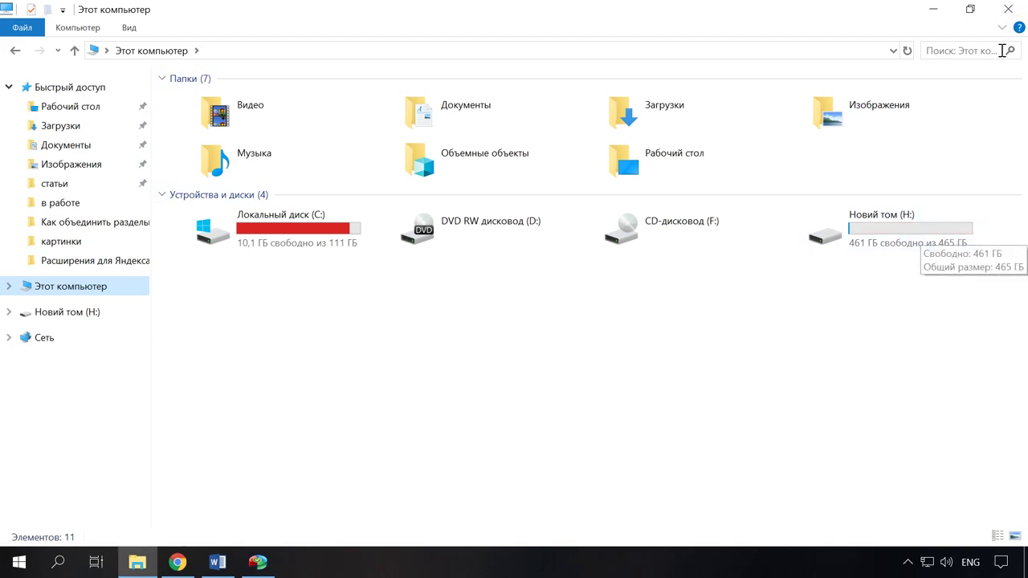
- Close File Explorer and minimize AOMEI Partition Assistant to return to the desktop
left_click(1007, 9)
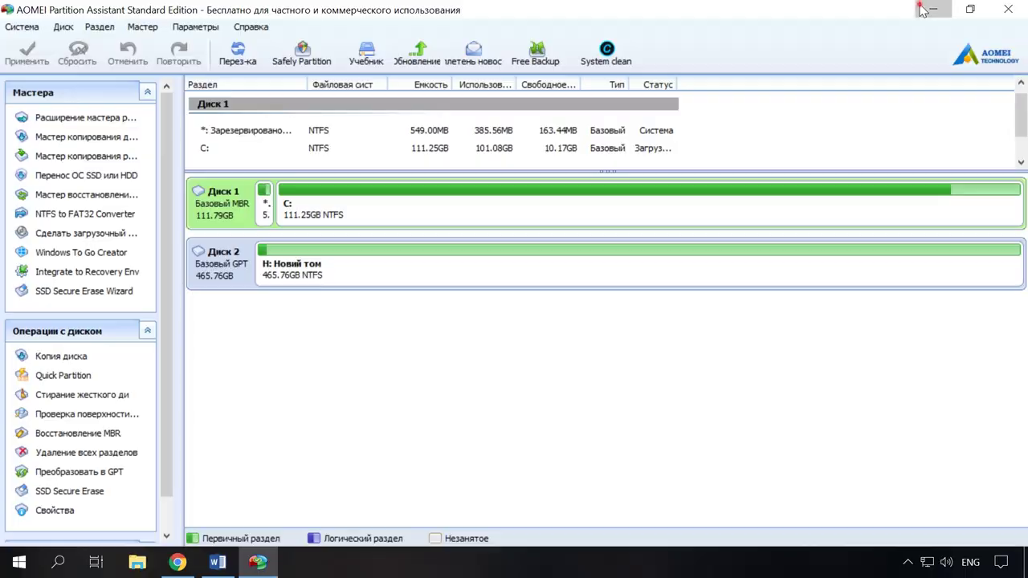
left_click(931, 10)
left_click(257, 562)
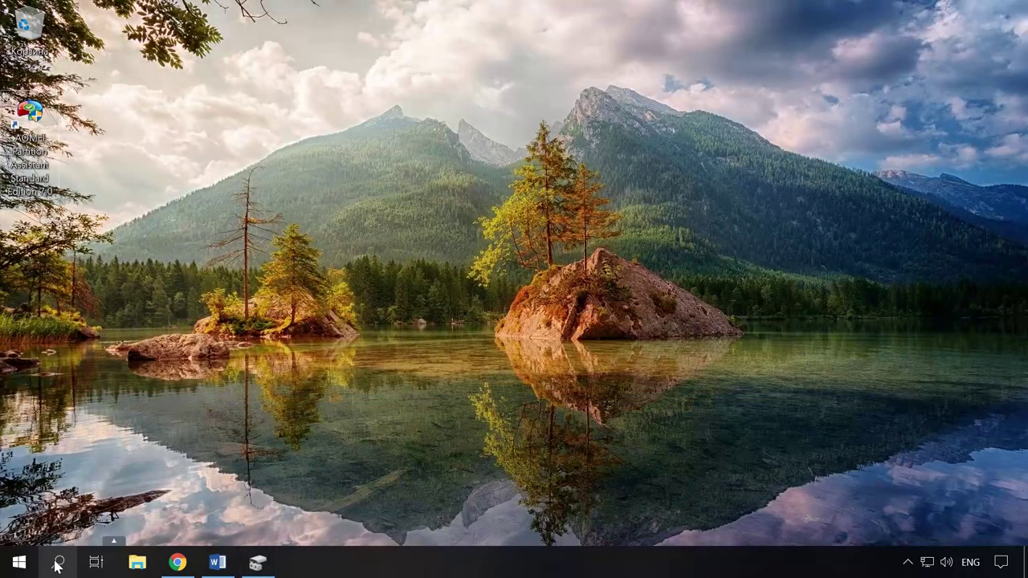
- Search Windows for cmd, run Command Prompt as administrator and allow it to make changes to the device
left_click(56, 565)
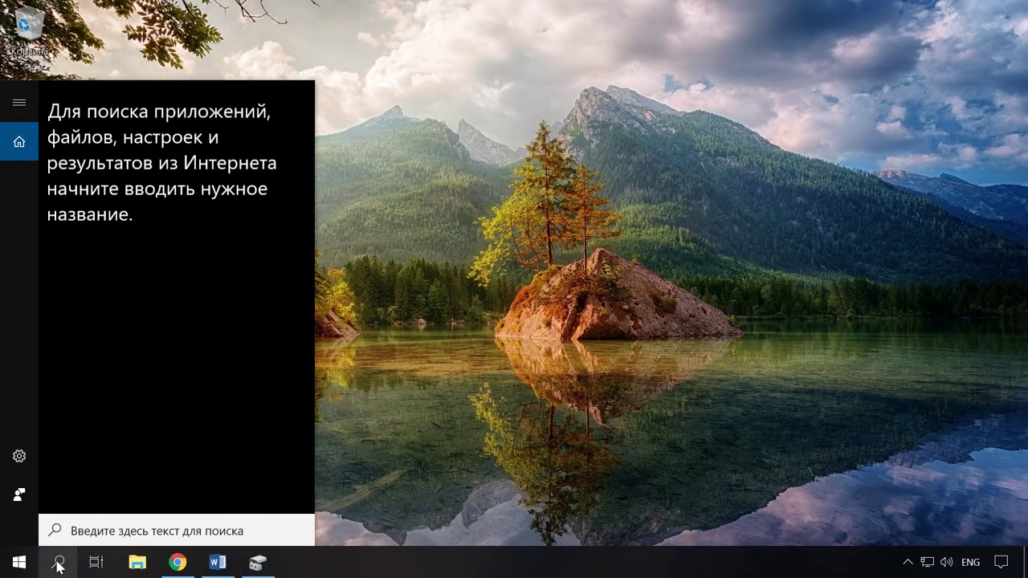
type("cmd")
right_click(154, 179)
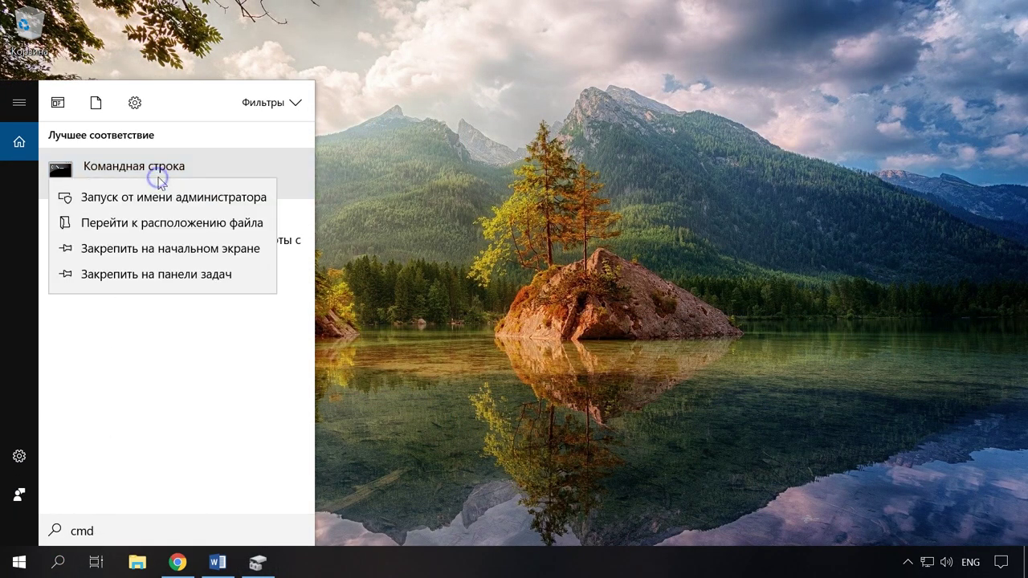
left_click(186, 199)
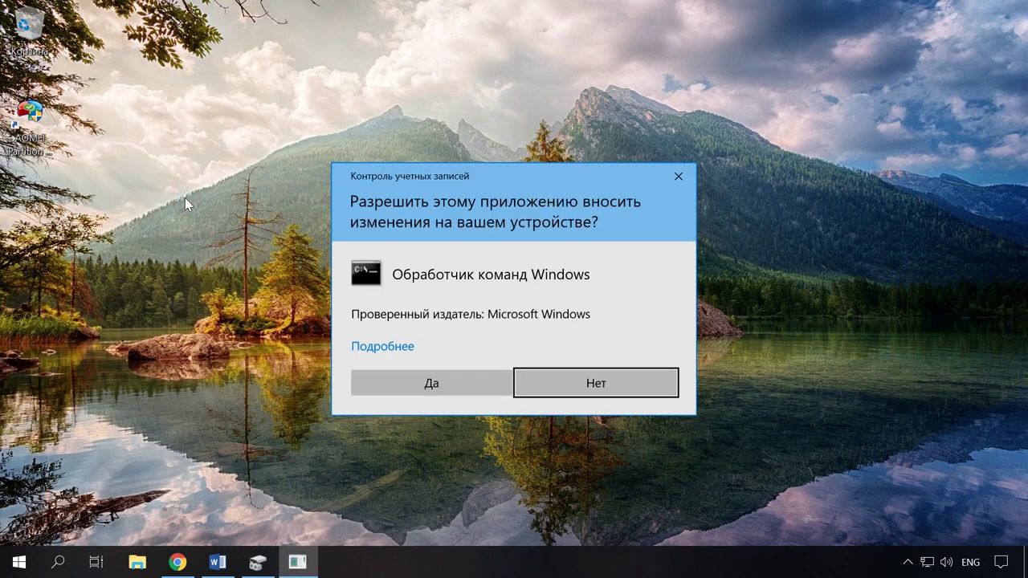
left_click(490, 385)
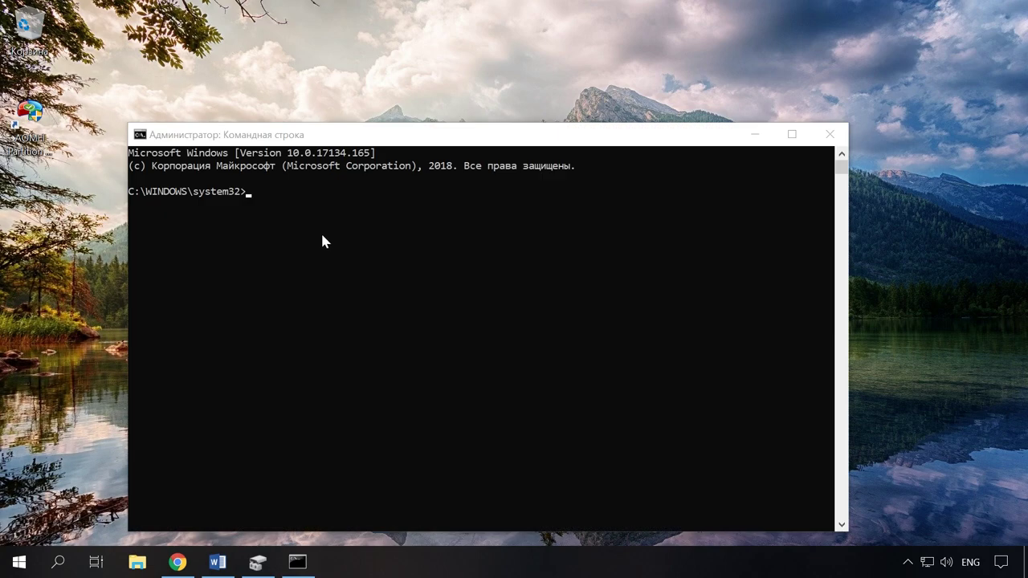
- Start diskpart in the command prompt and list the computer's disks with list disk
type("diskpart")
key("Return")
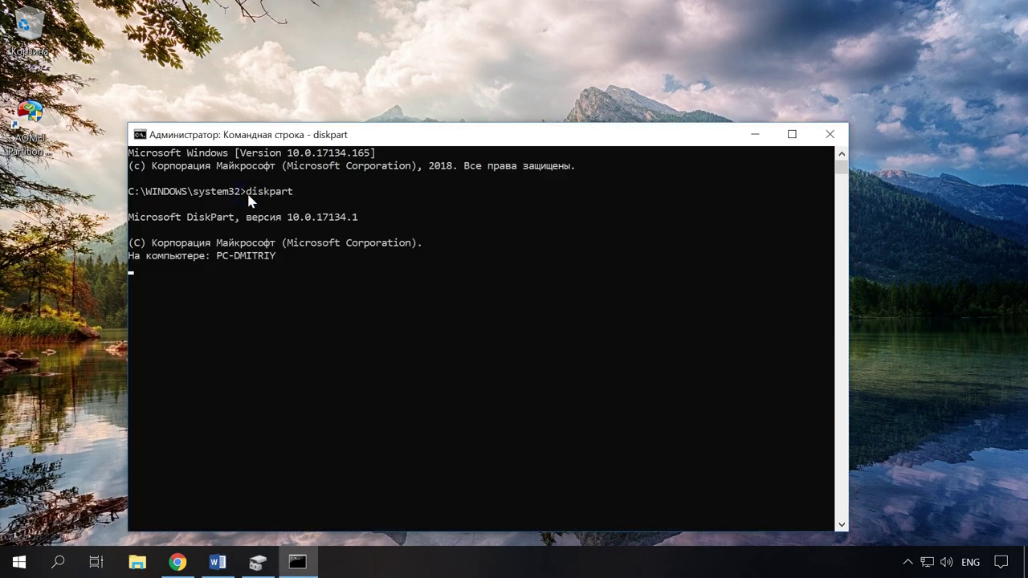
left_click(184, 285)
type("list disk")
key("Return")
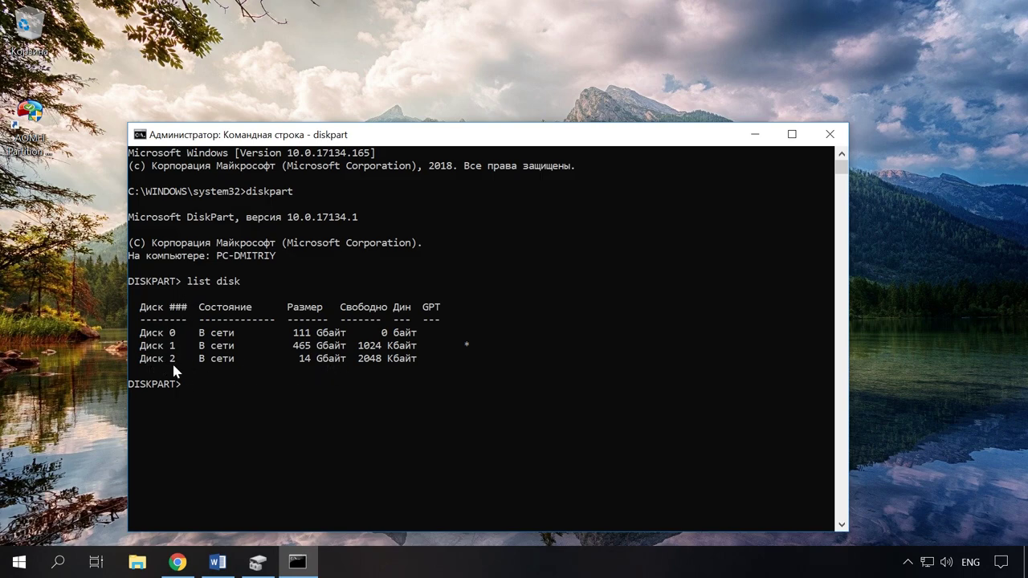
- Select the 14 GB removable disk with select disk 2 and run the clean command to wipe its partitions
type("select disk 2")
key("Return")
type("clean")
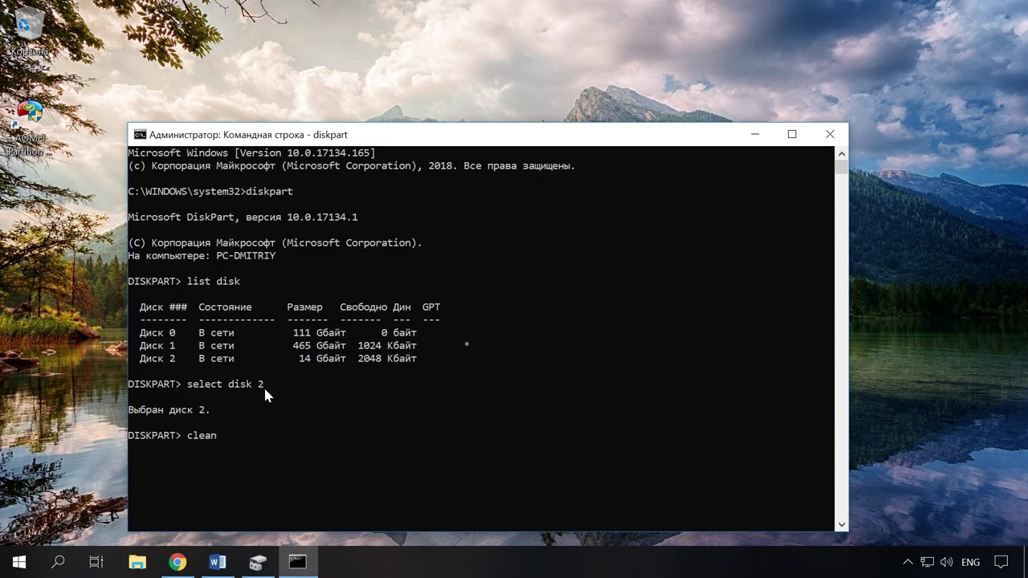
key("Return")
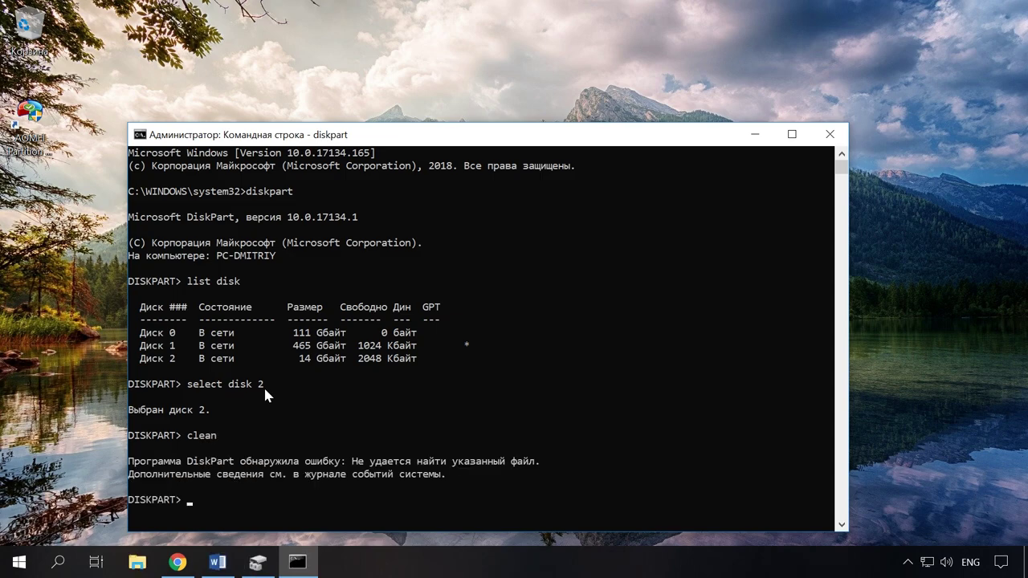
- Switch to Disk Management and create a simple volume on the unallocated space of Disk 2, accepting the wizard's defaults
left_click(253, 565)
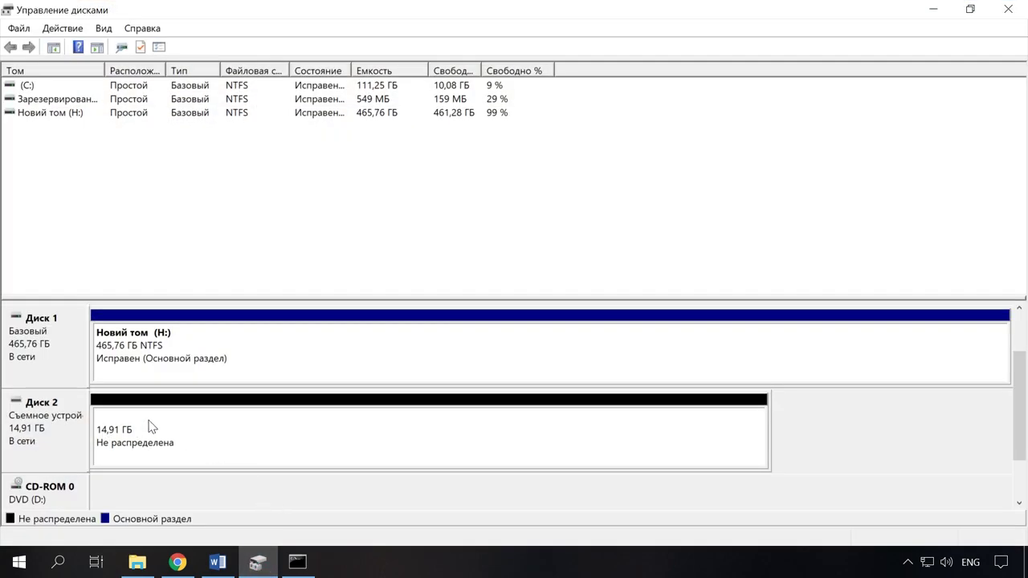
left_click(234, 420)
right_click(237, 421)
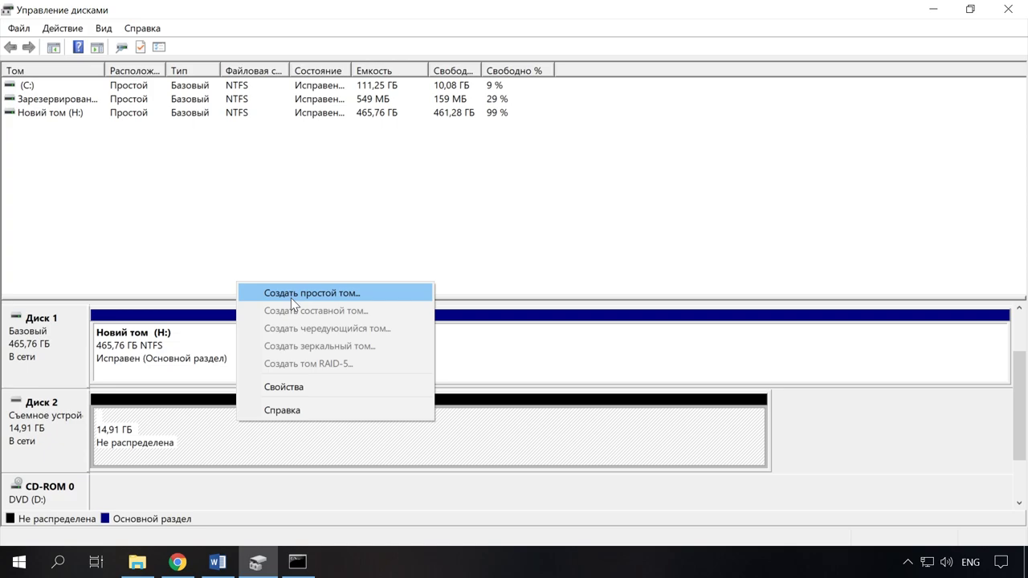
left_click(321, 296)
left_click(318, 373)
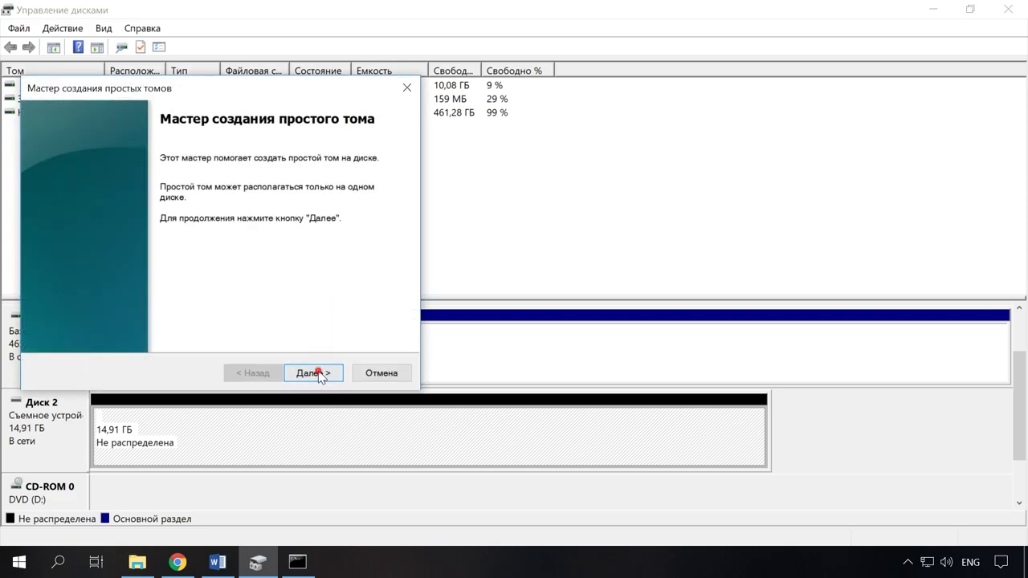
left_click(318, 373)
left_click(318, 373)
left_click(318, 373)
left_click(316, 374)
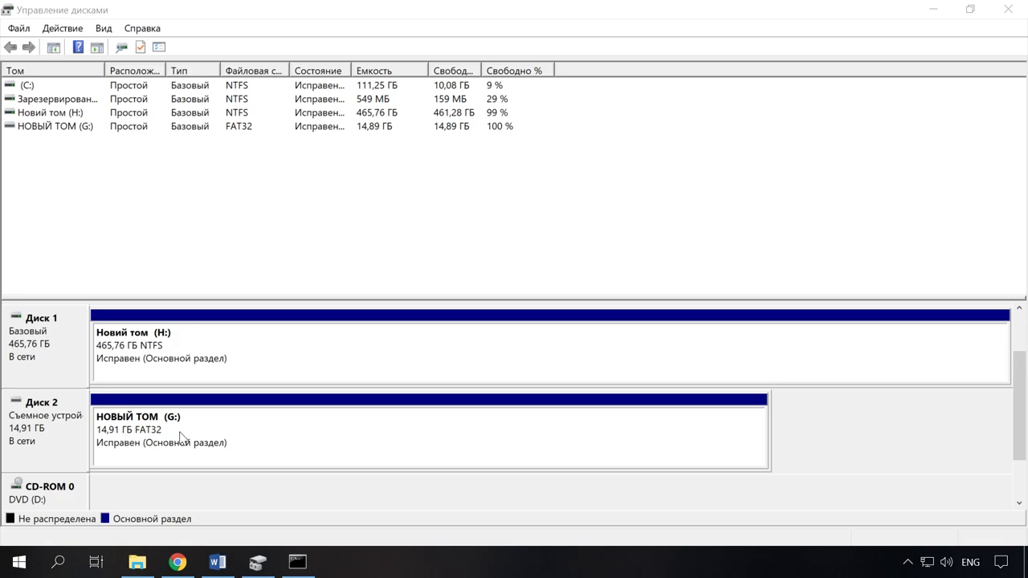
- Open This PC in File Explorer and check the total size and free space of drive G:
key("super+e")
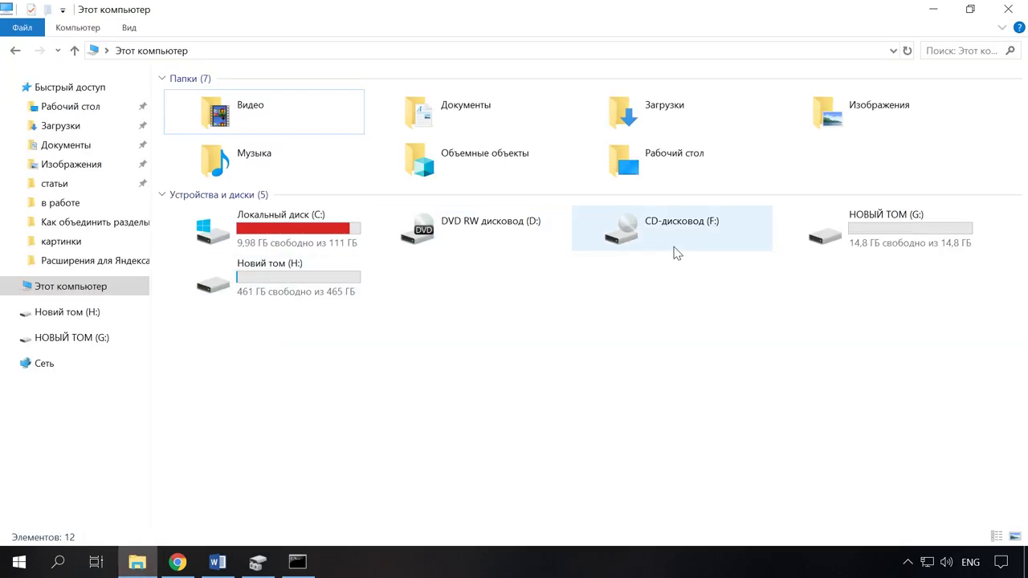
left_click(871, 248)
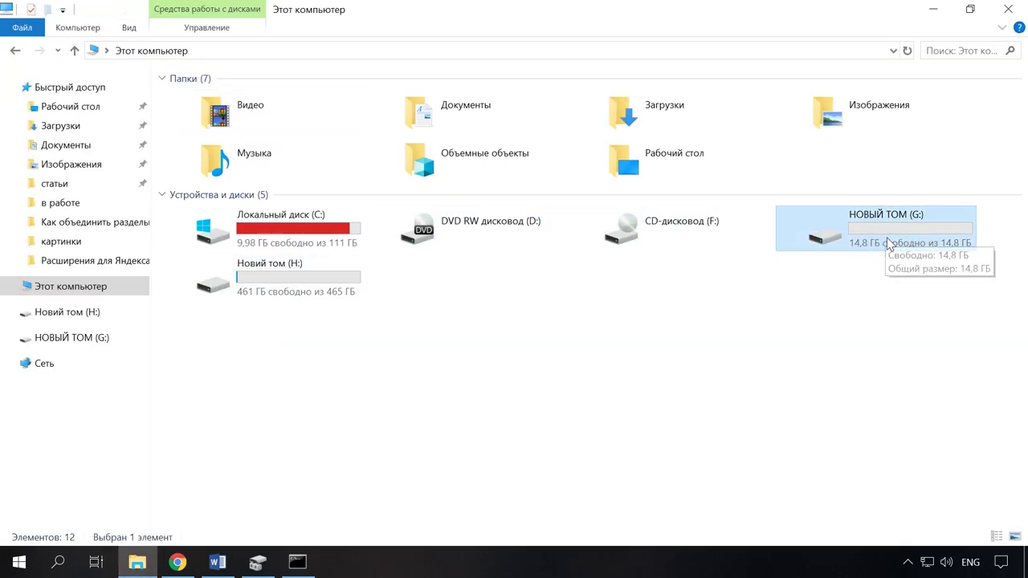